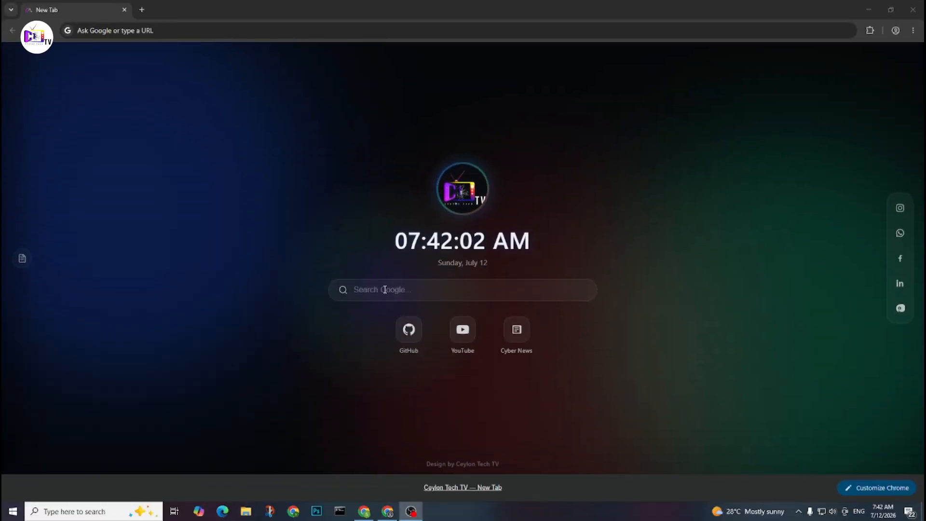
- Search Google for locationiq.com and open the official LocationIQ site from the results in a new tab
left_click(384, 289)
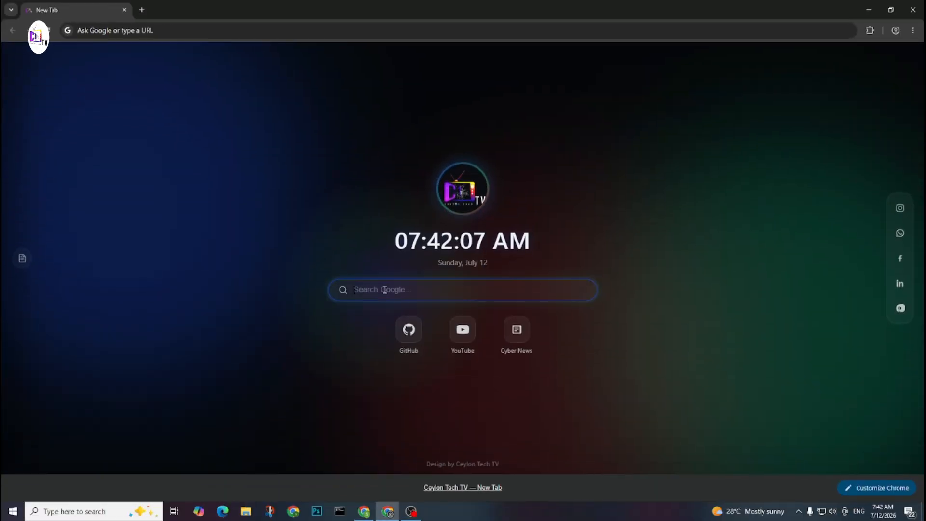
type("locationiq.com")
key("Return")
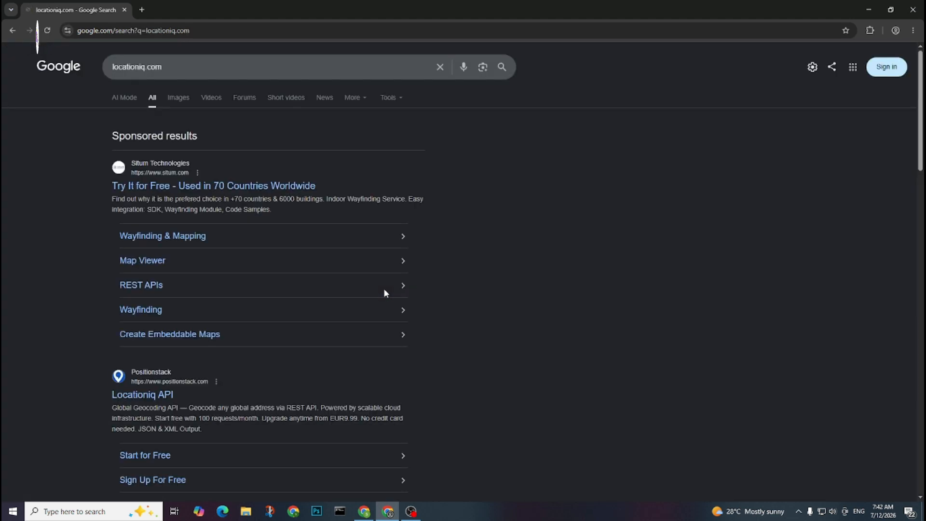
scroll(384, 290, "down", 6)
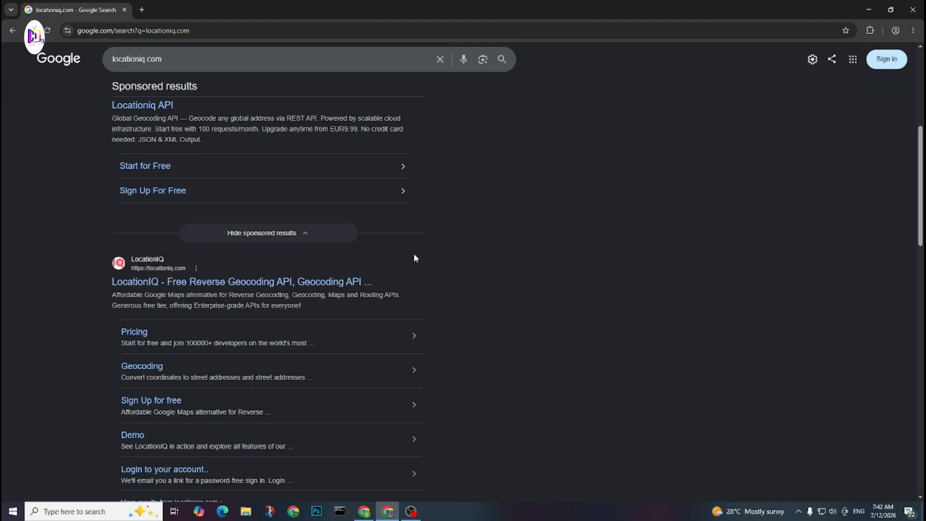
scroll(285, 269, "down", 2)
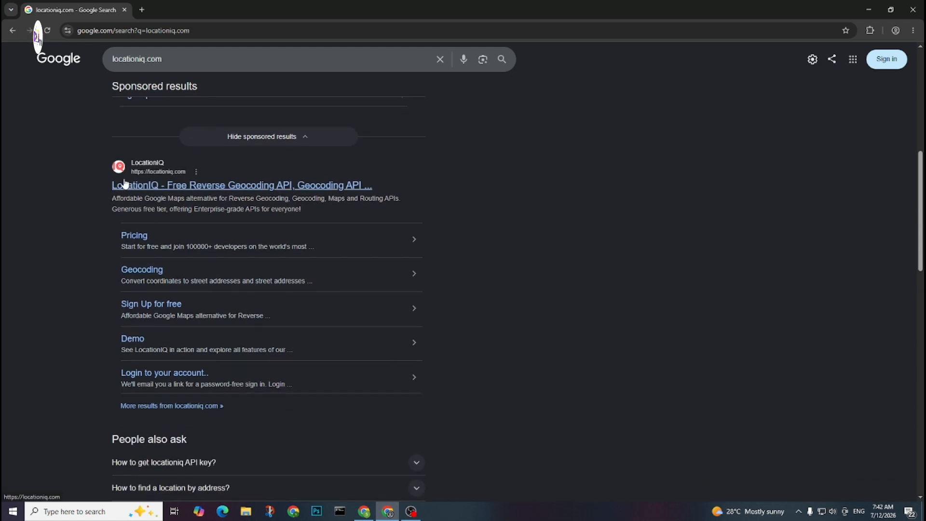
right_click(201, 188)
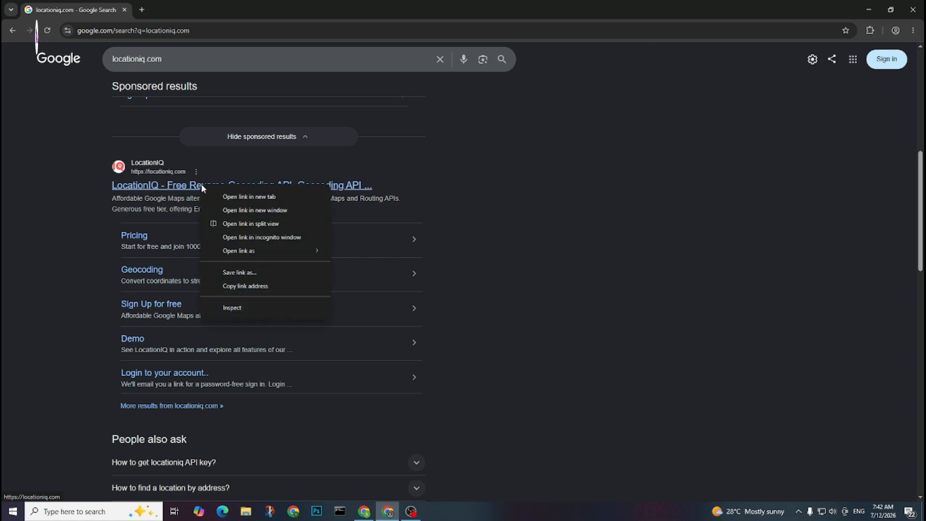
left_click(224, 201)
left_click(177, 9)
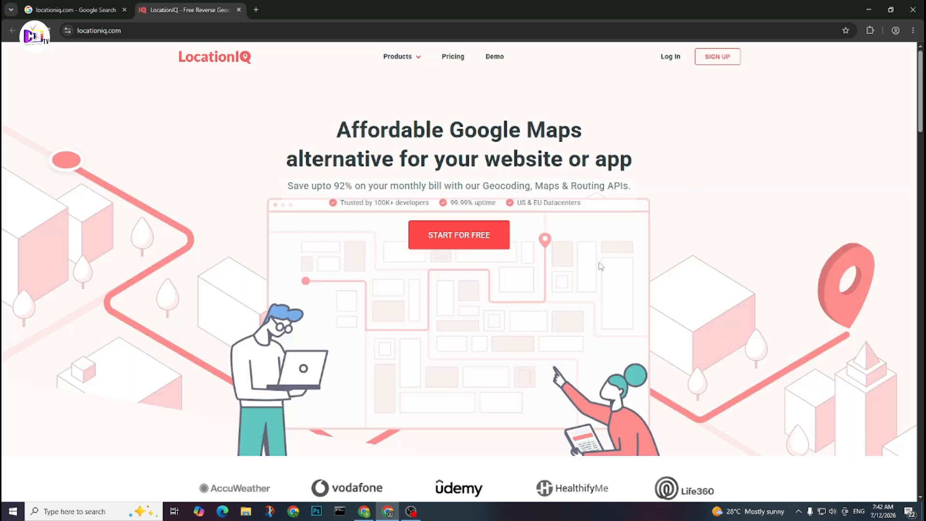
- Open LocationIQ's account sign-up form and look through its use case options without choosing one
left_click(711, 57)
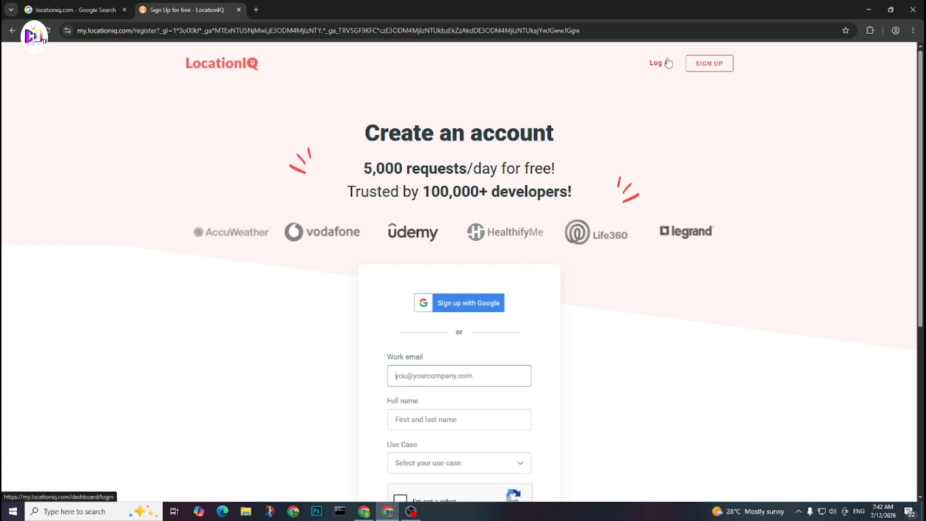
scroll(664, 130, "down", 3)
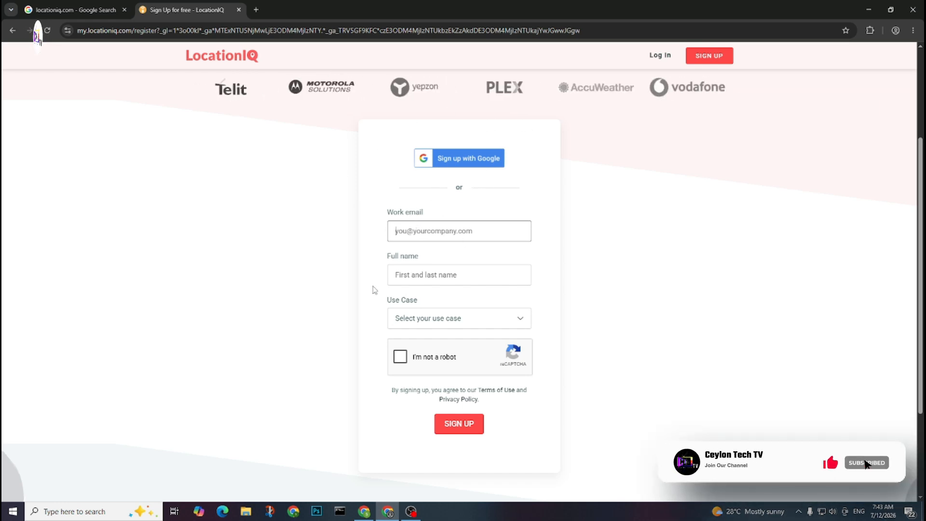
left_click(440, 319)
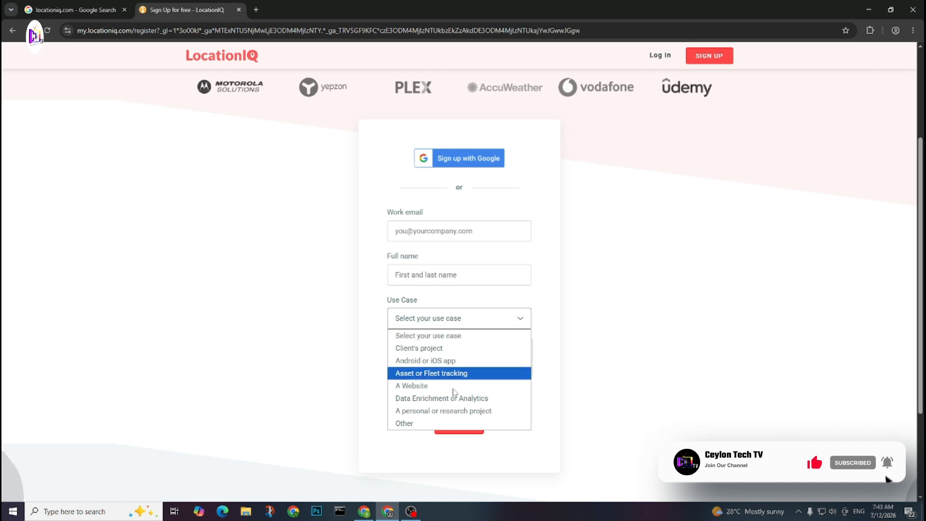
left_click(383, 436)
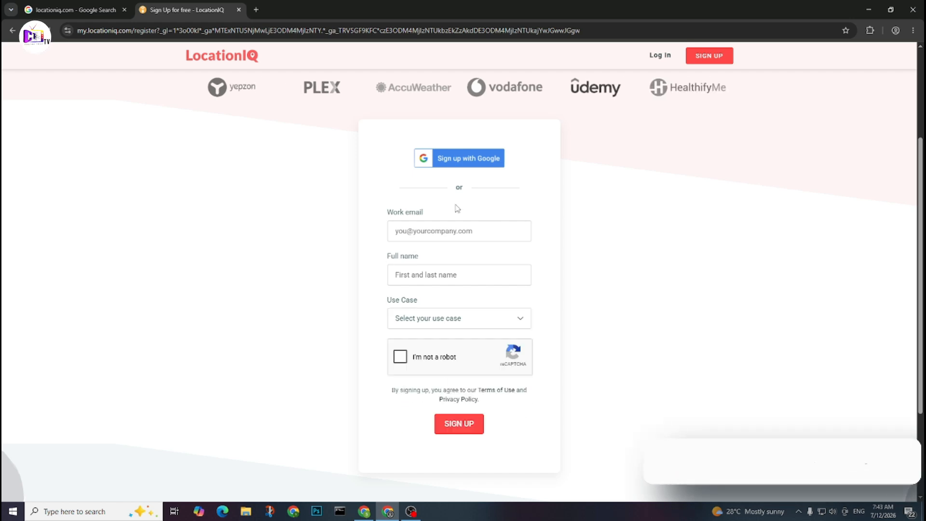
- Search for temp mail in a new tab and open temp-mail.org to get a disposable e-mail address
left_click(257, 10)
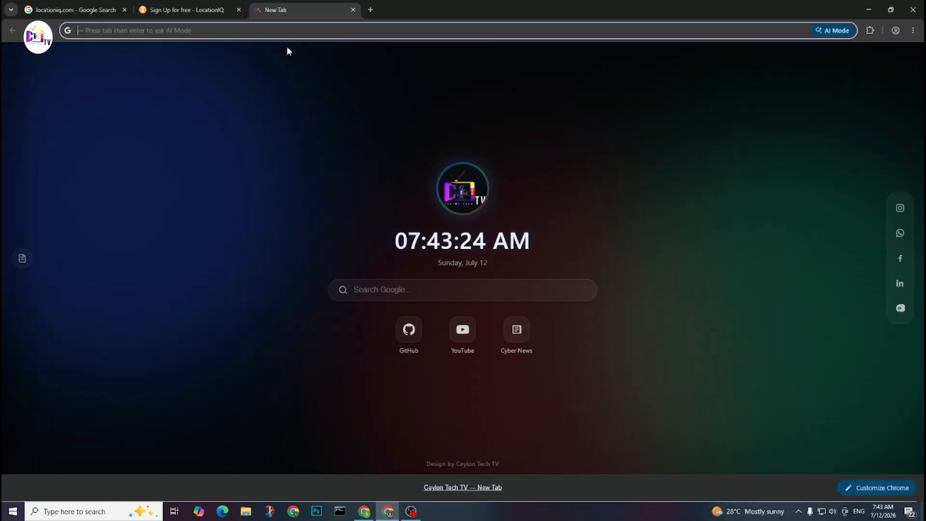
type("temp mail")
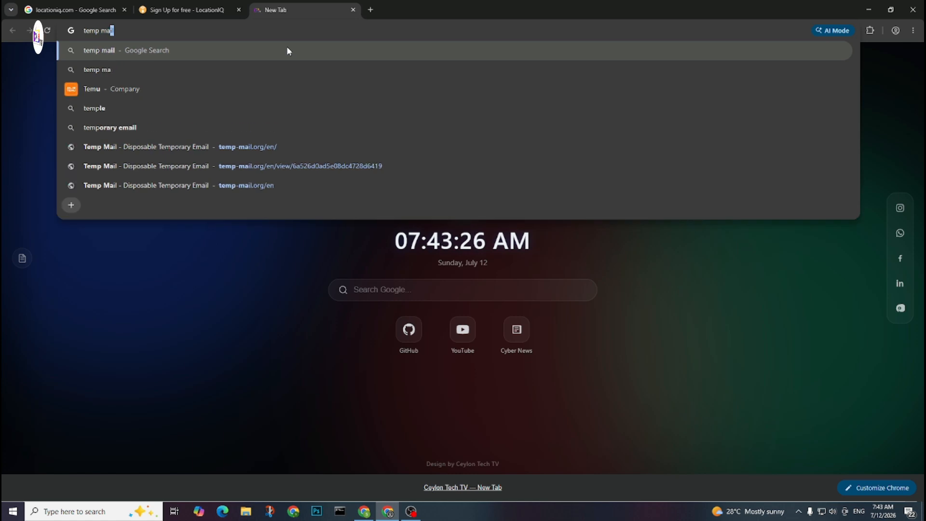
key("Return")
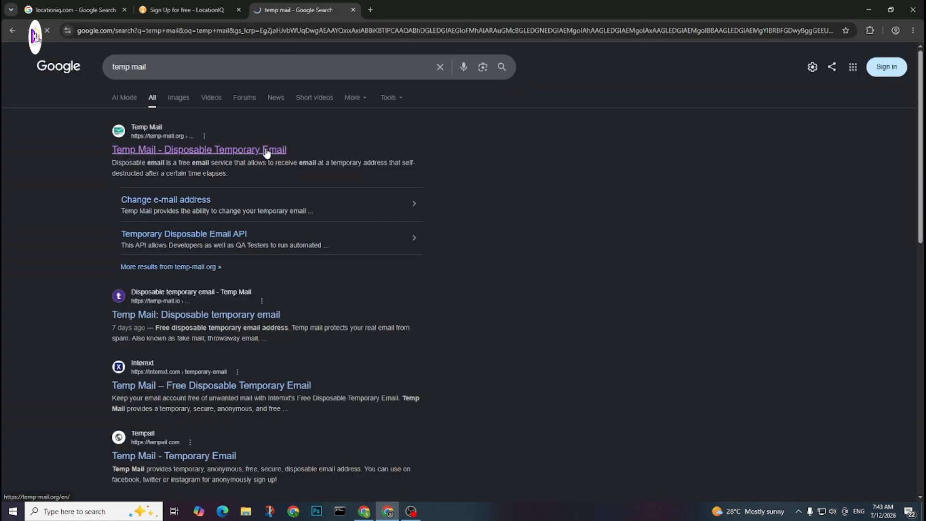
left_click(265, 150)
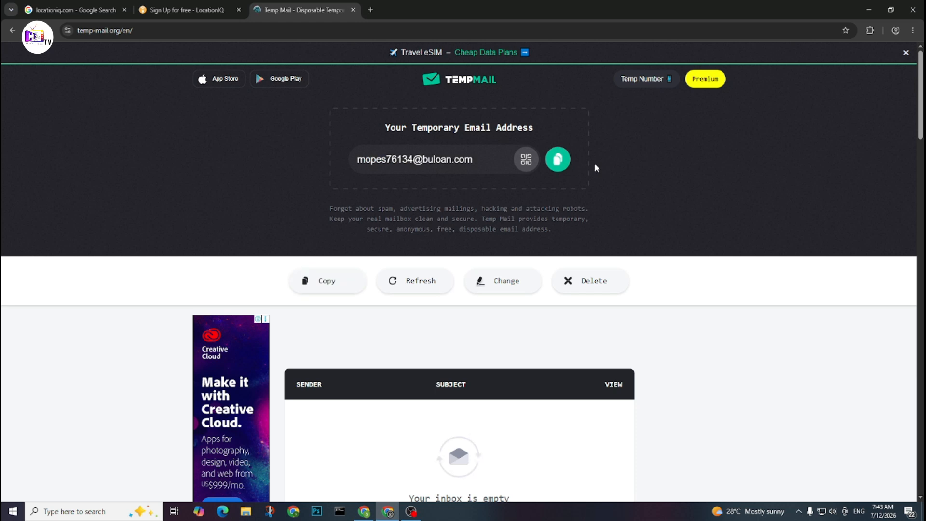
- Fill in the LocationIQ sign-up form with the temporary e-mail, its local part as full name, and the use case Android or iOS app
left_click(177, 10)
left_click(425, 236)
key("ctrl+v")
key("Tab")
left_click_drag(438, 231, 395, 231)
key("ctrl+c")
left_click(431, 274)
key("ctrl+v")
left_click(432, 318)
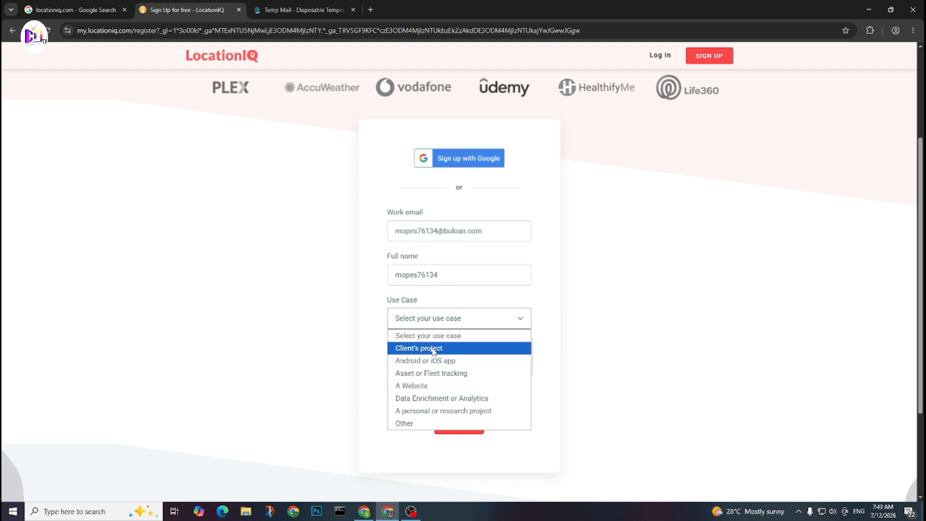
left_click(433, 364)
- Solve the bicycle image reCAPTCHA, try to submit the sign-up with the temporary e-mail, and read the form's response
left_click(400, 357)
left_click(485, 393)
left_click(485, 350)
left_click(531, 349)
left_click(531, 391)
left_click(448, 377)
left_click(521, 333)
left_click(440, 348)
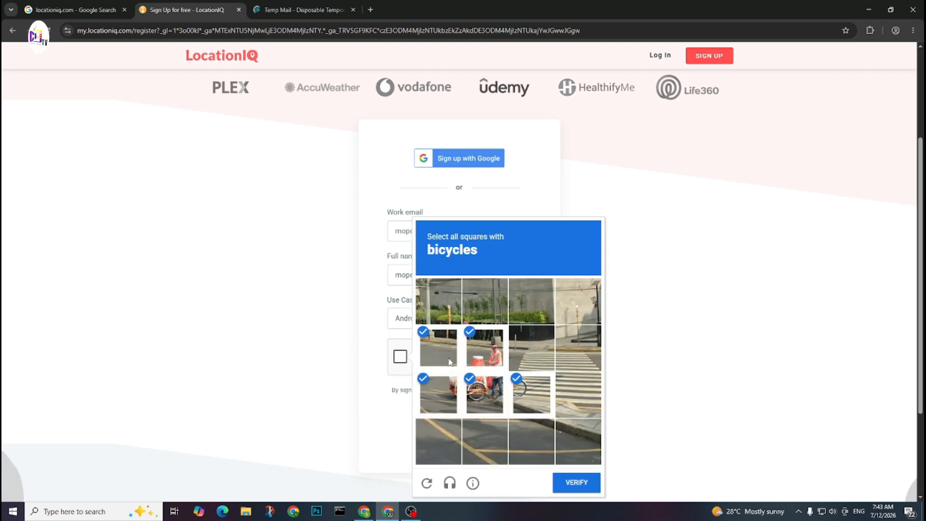
left_click(576, 482)
left_click(463, 423)
scroll(606, 169, "down", 1)
left_click_drag(389, 250, 471, 260)
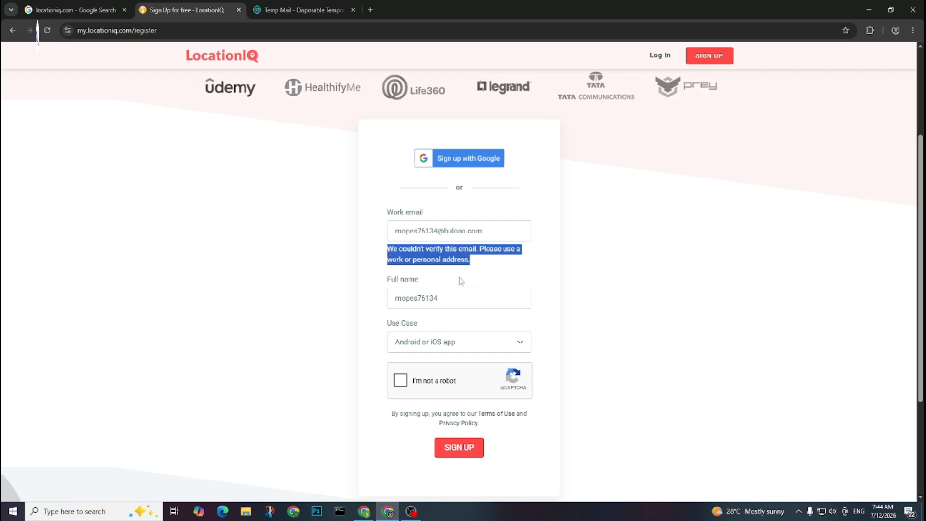
left_click(493, 270)
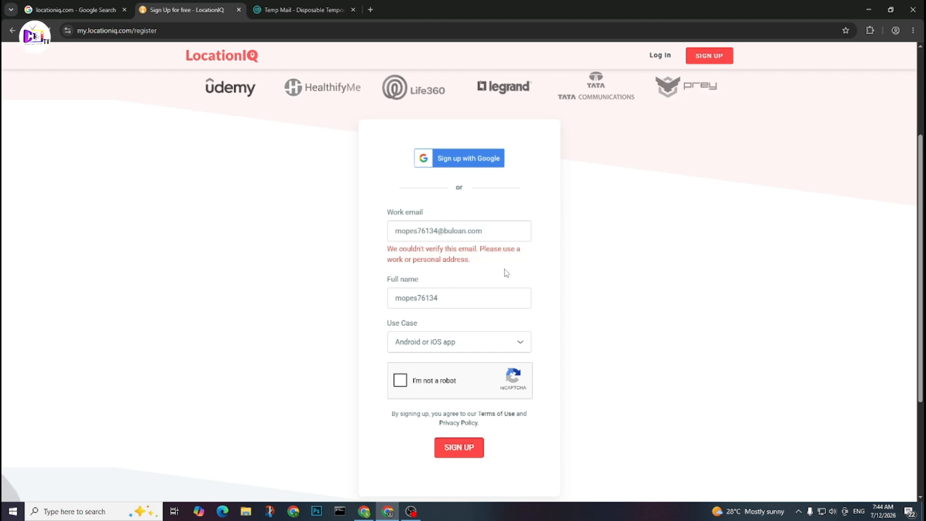
- Replace the work e-mail with a personal e-mail address and set the full name to that address's local part
triple_click(404, 239)
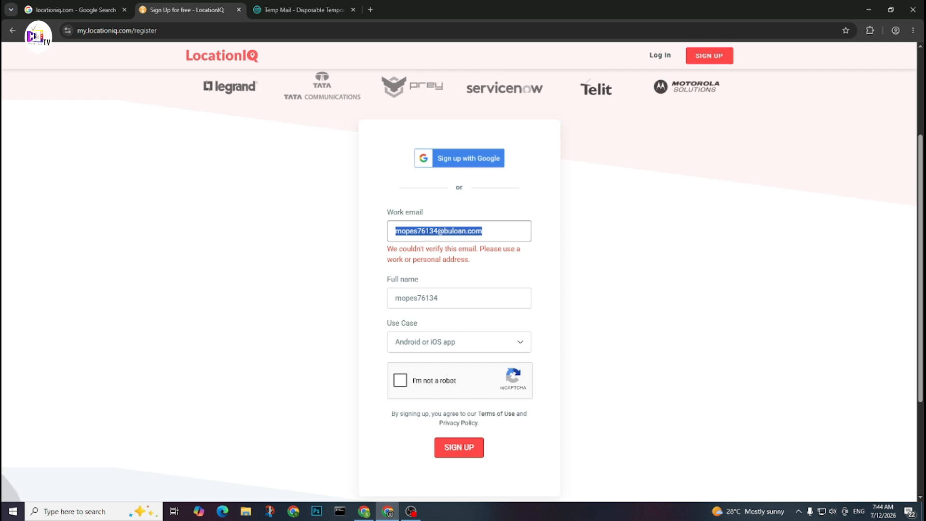
key("alt+Tab")
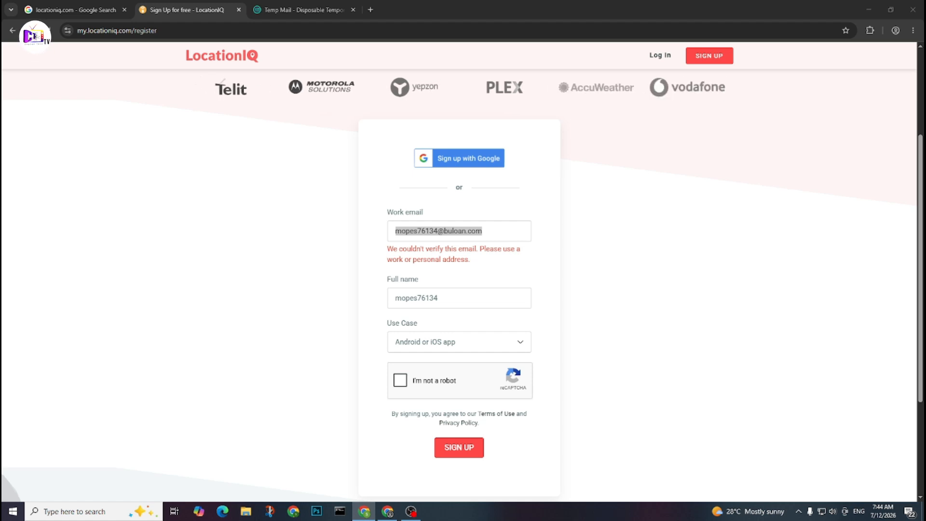
key("alt+Tab")
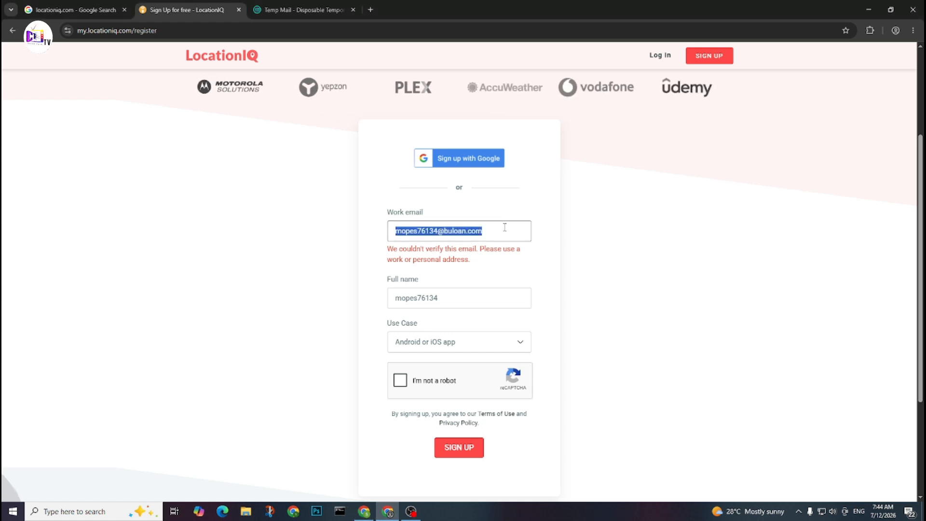
key("ctrl+v")
double_click(450, 231)
key("ctrl+c")
double_click(416, 297)
key("ctrl+v")
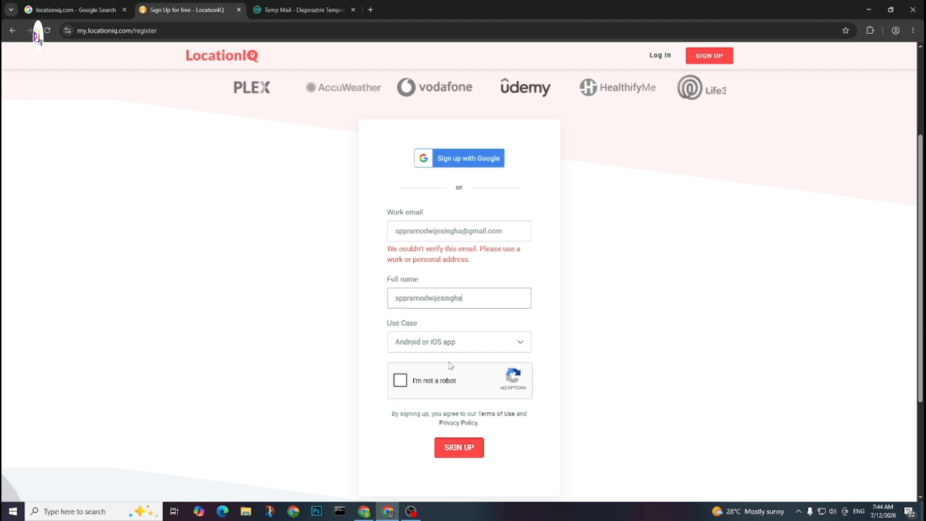
- Pass the reCAPTCHA check, submit the sign-up form, and read the instructions about the confirmation e-mail
left_click(400, 380)
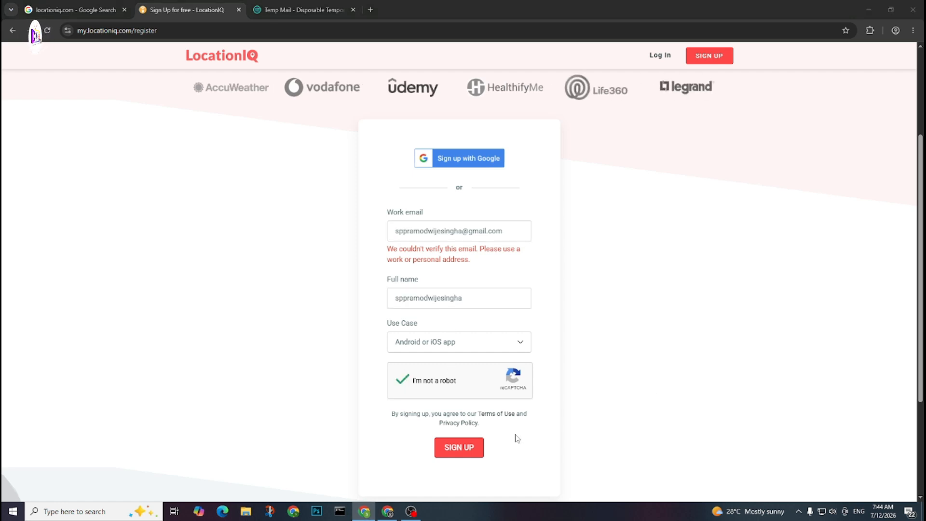
left_click(469, 449)
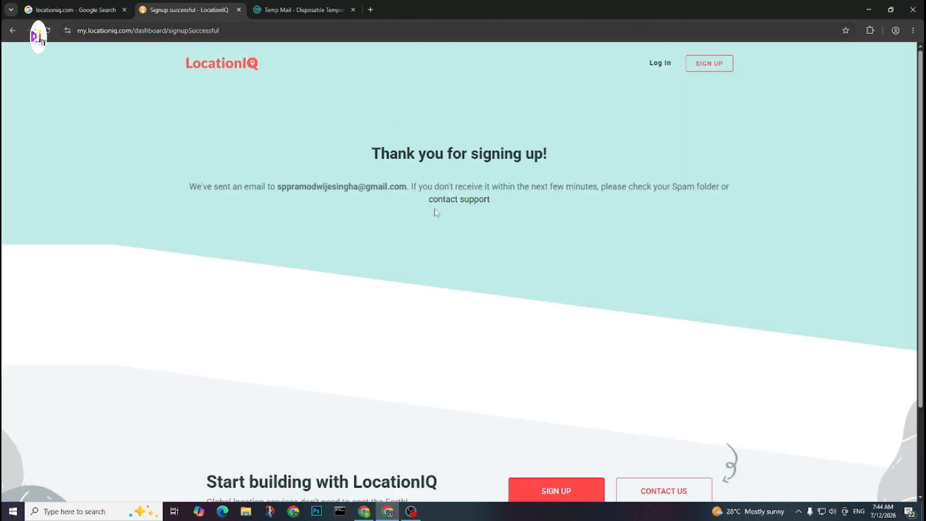
left_click_drag(189, 186, 748, 192)
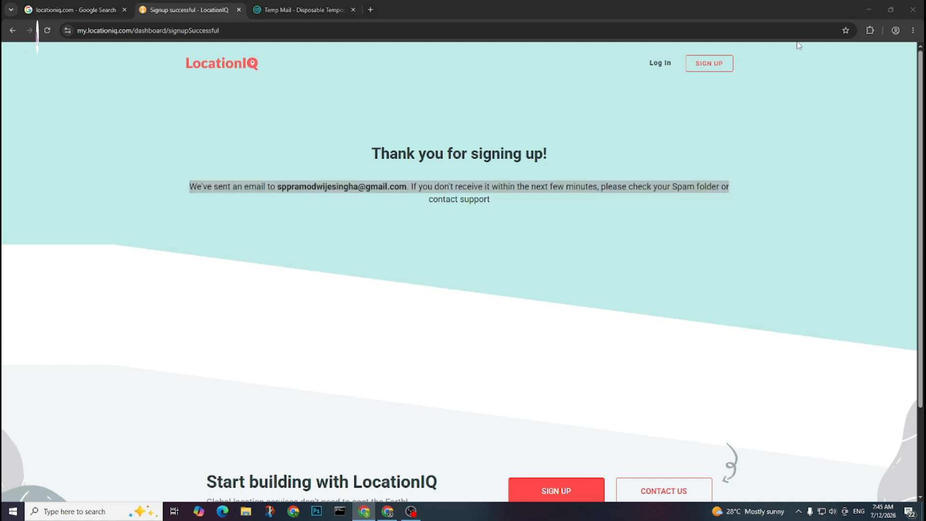
- Open the confirmation link from the sign-up e-mail in the LocationIQ tab to log in to the account
left_click(742, 34)
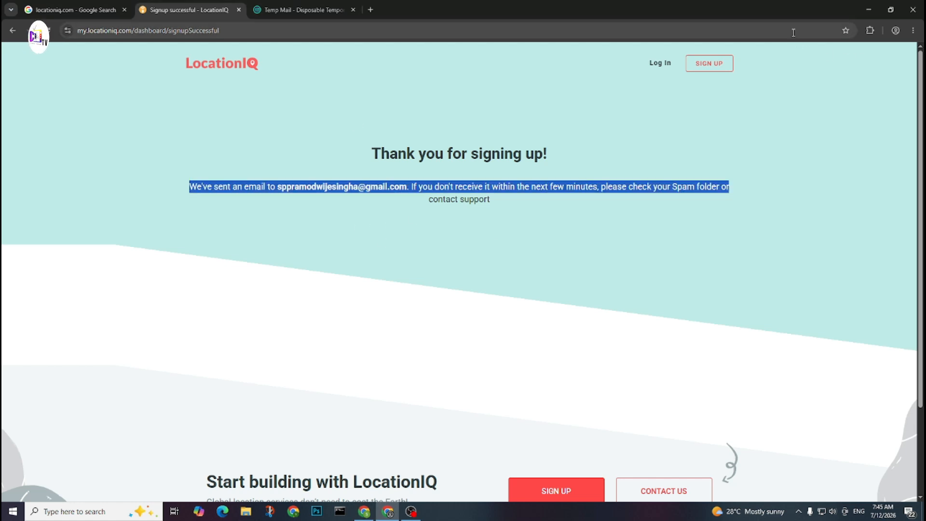
key("ctrl+v")
key("Return")
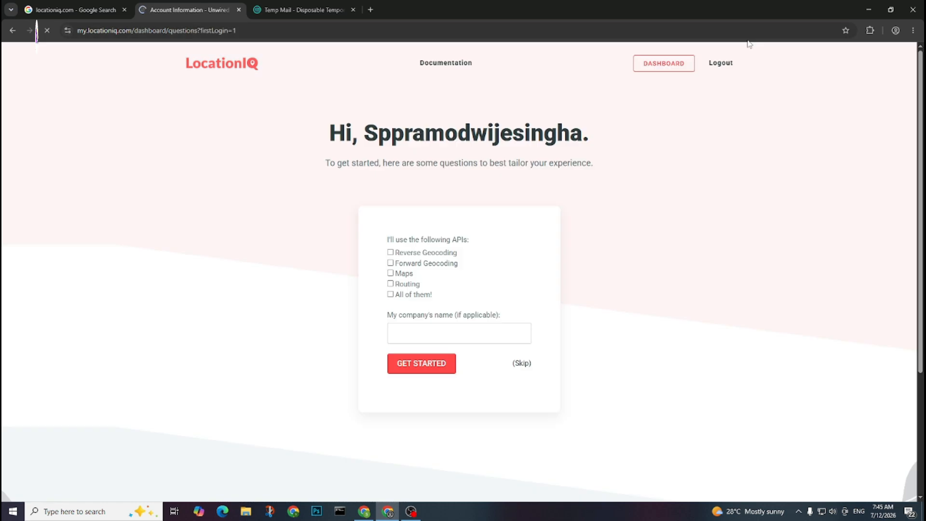
- Choose Maps in the onboarding questions and skip the questionnaire without a company name to reach the dashboard
left_click(391, 273)
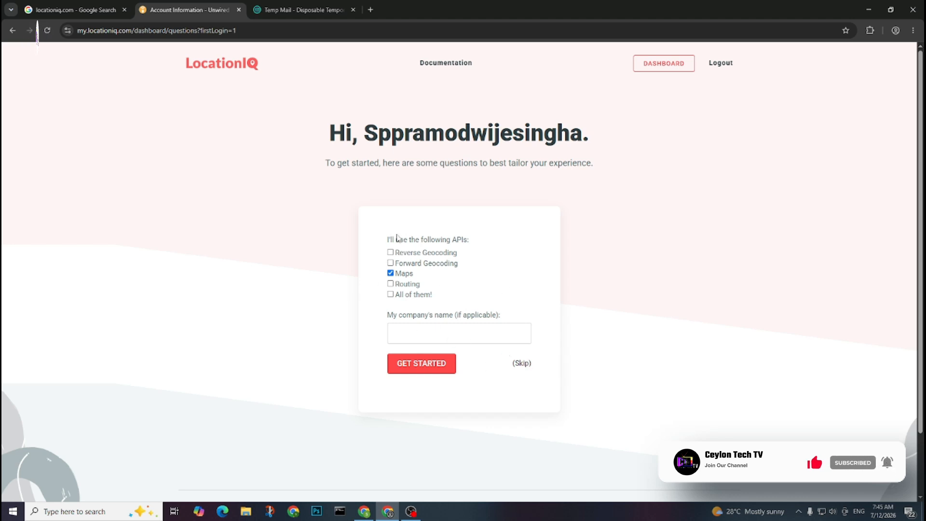
left_click(420, 367)
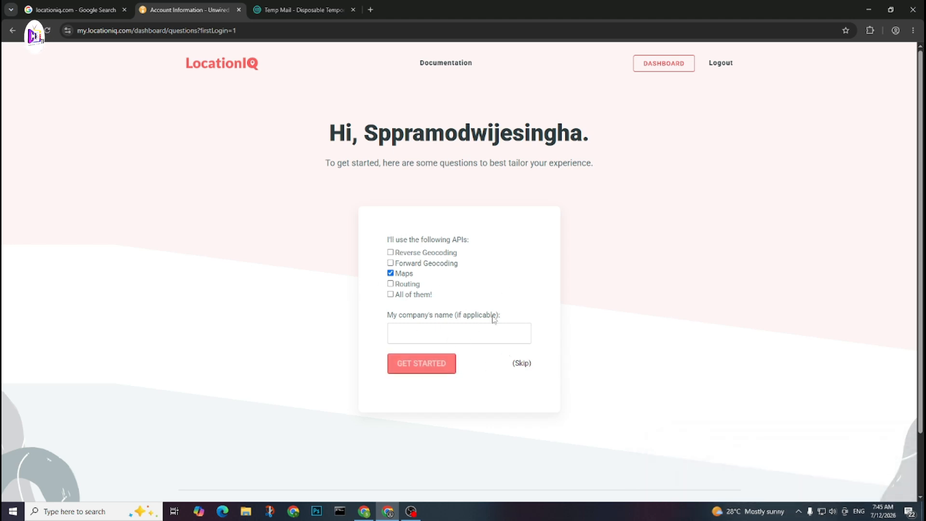
left_click(429, 331)
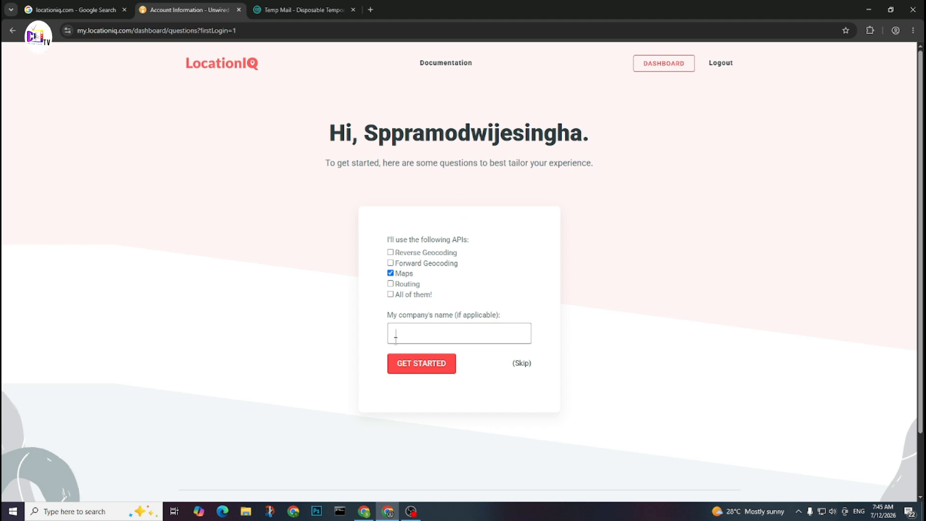
left_click(521, 365)
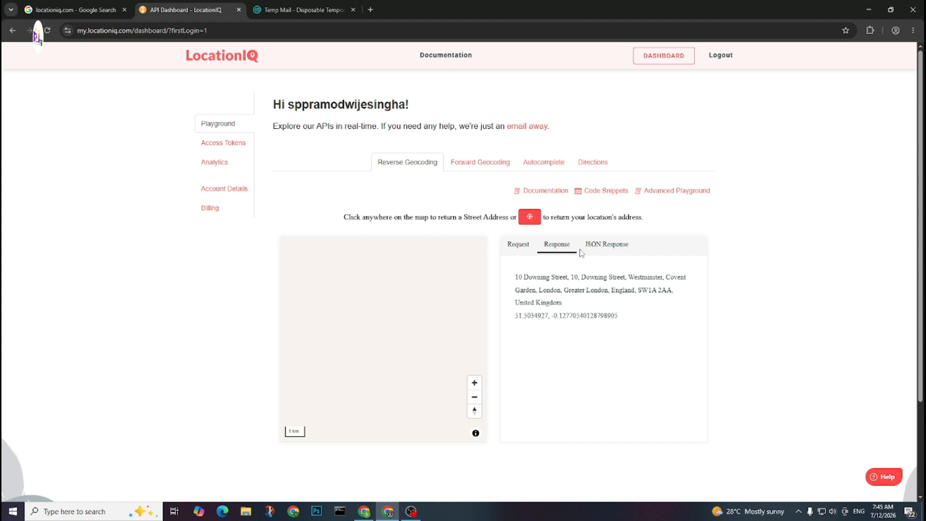
- Check the playground's sample reverse geocoding request, and reveal Access Token 1 with its details page
left_click(516, 247)
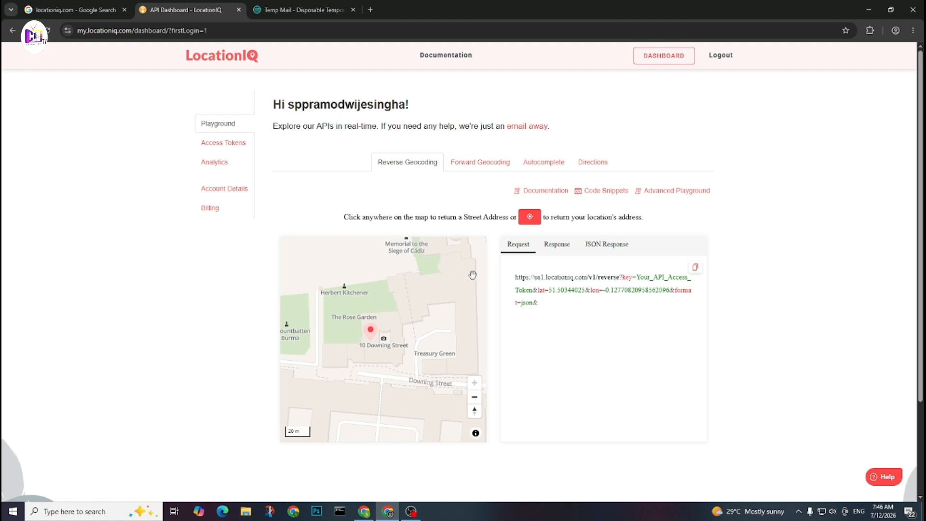
left_click(214, 147)
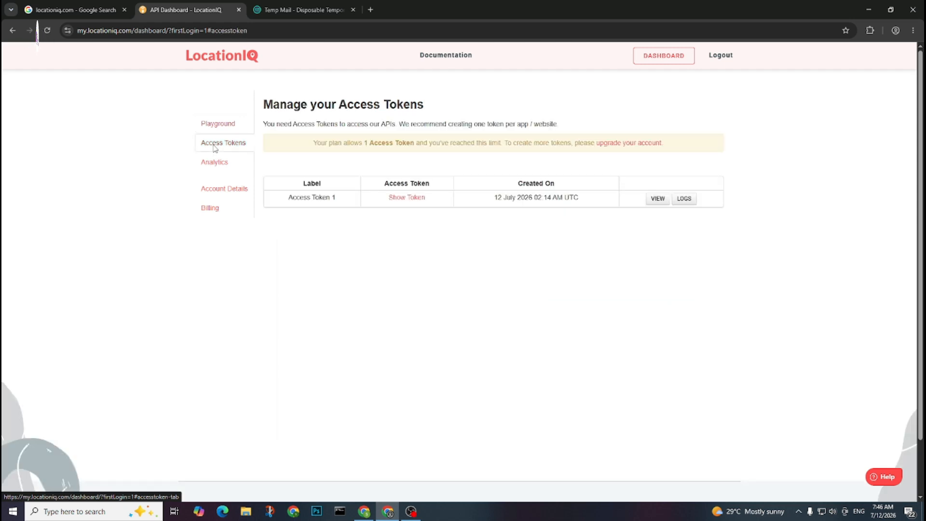
left_click(403, 197)
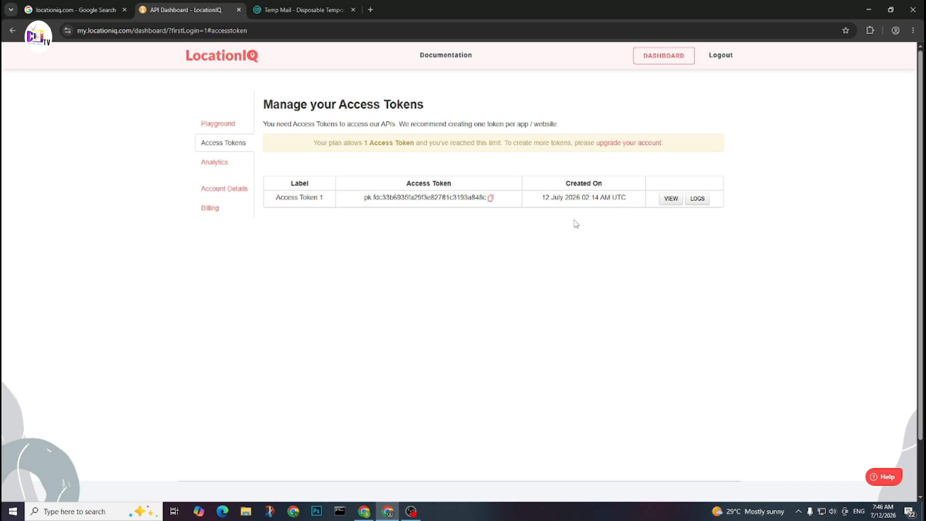
left_click(671, 199)
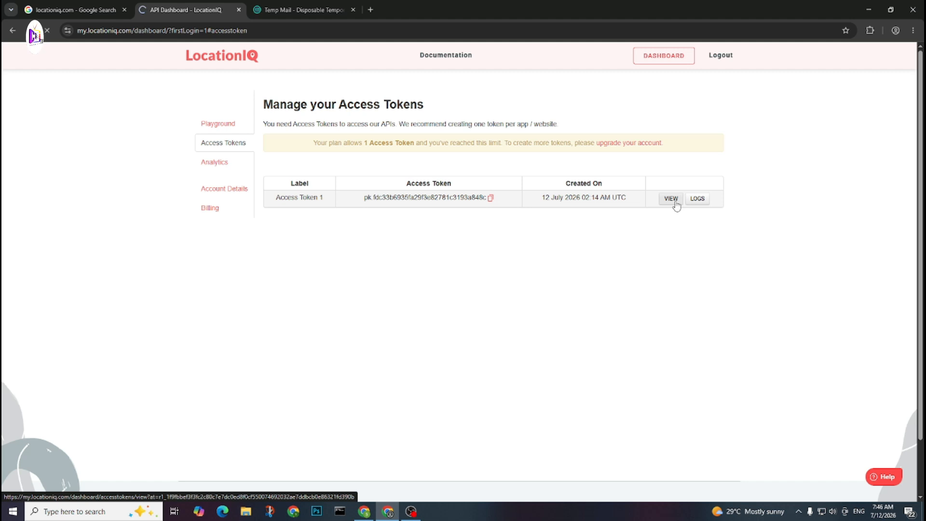
- Examine Access Token 1's details, including its label, authorized HTTP referrers, authorized IP addresses and creation and update dates
left_click_drag(368, 159, 522, 187)
left_click_drag(441, 192, 464, 215)
left_click_drag(408, 219, 506, 220)
left_click(413, 240)
left_click(523, 221)
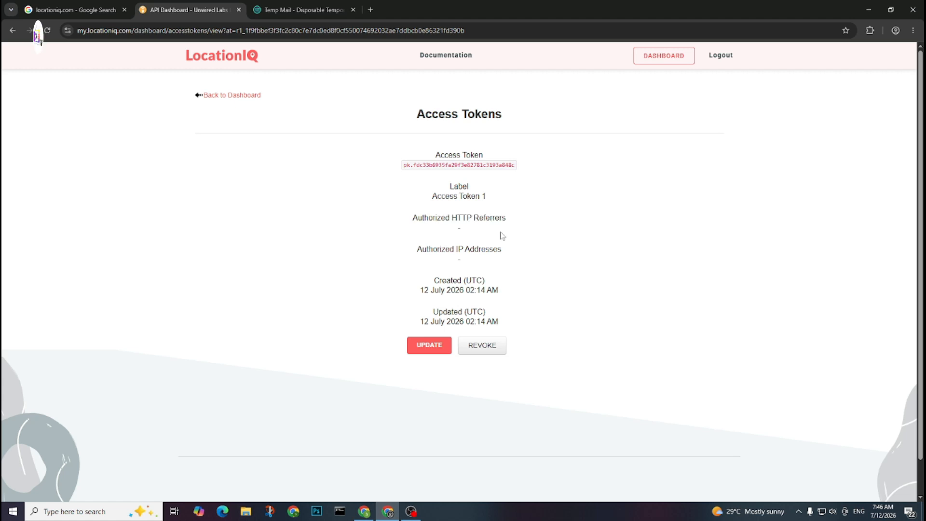
triple_click(444, 322)
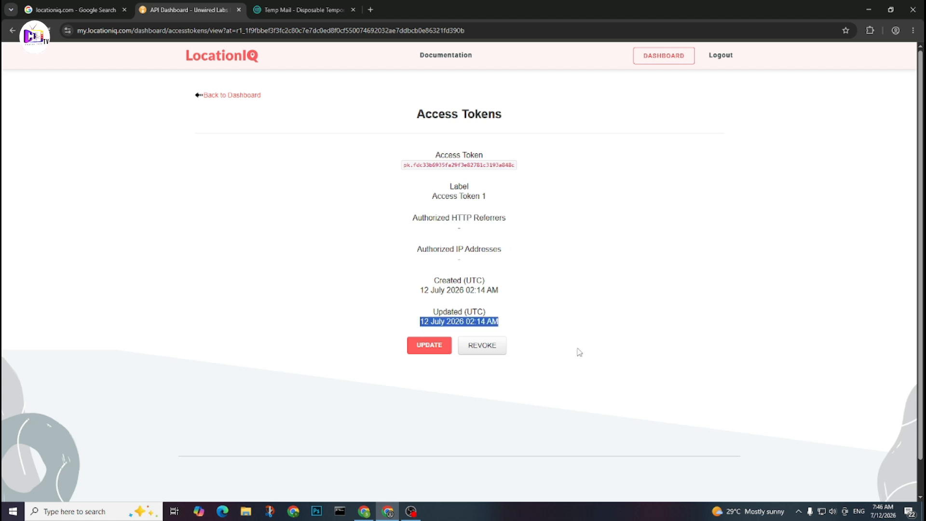
- Revoke Access Token 1 and confirm the revocation
left_click(488, 352)
left_click(503, 100)
left_click_drag(314, 132, 427, 175)
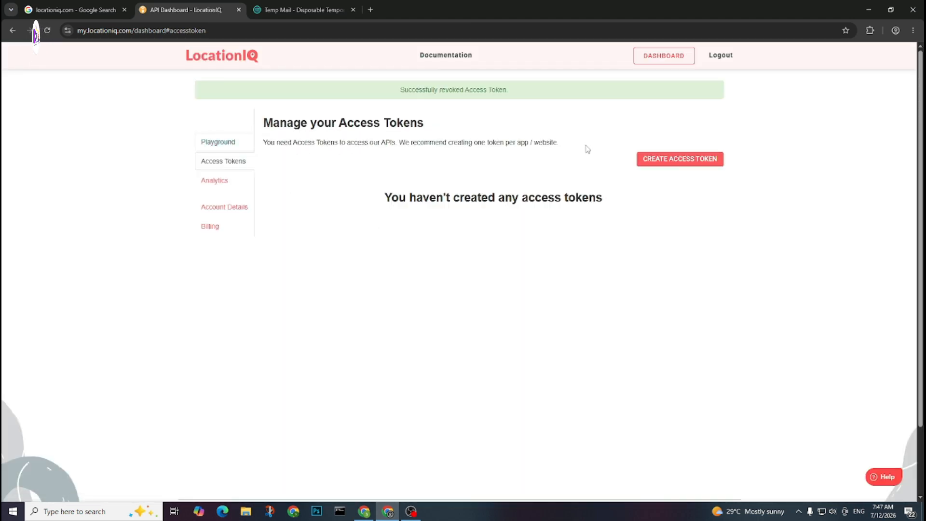
- Create a new access token labelled "Access token 1" without HTTP referrer or IP restrictions, and check its generated value
left_click(678, 163)
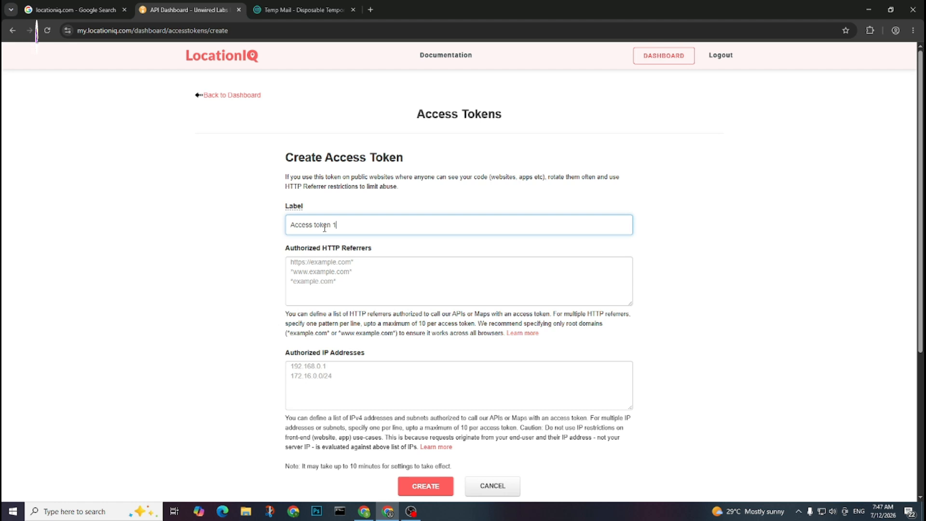
left_click(356, 260)
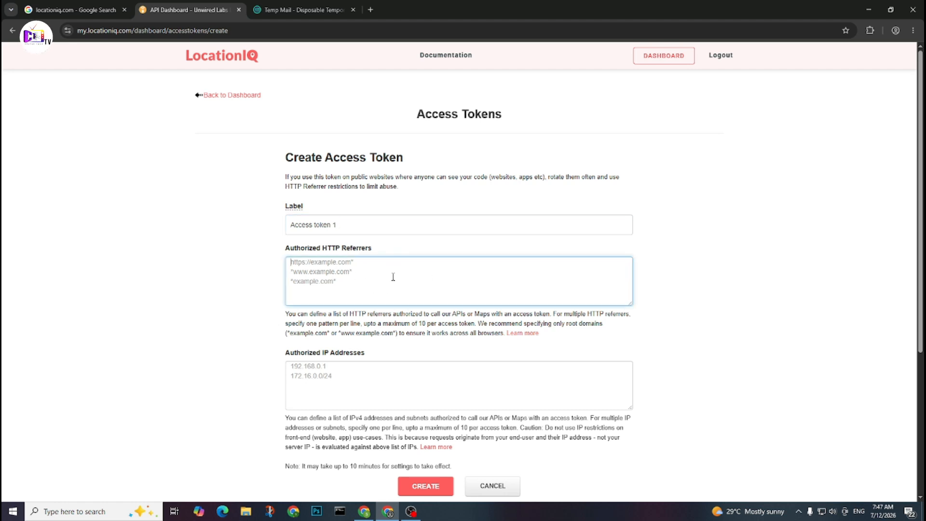
scroll(372, 295, "down", 3)
left_click(327, 225)
left_click(426, 343)
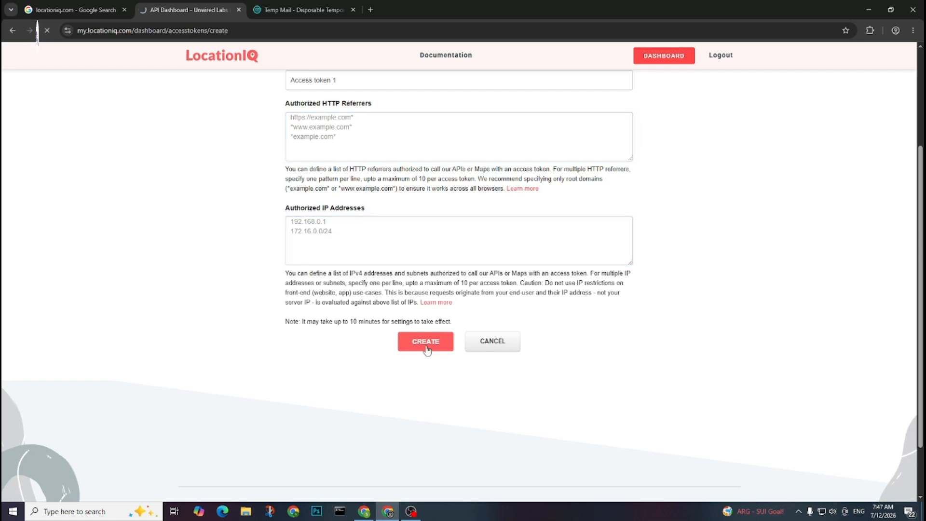
left_click_drag(403, 193, 553, 203)
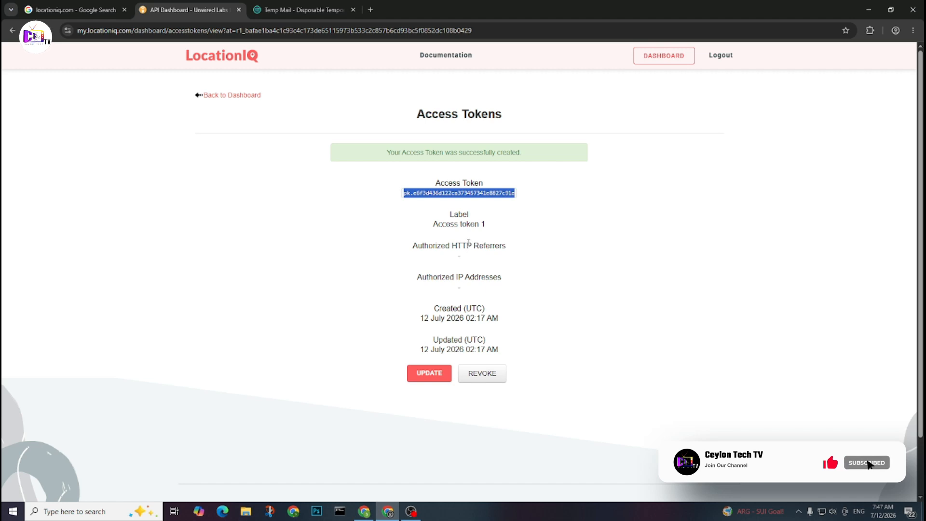
left_click(520, 242)
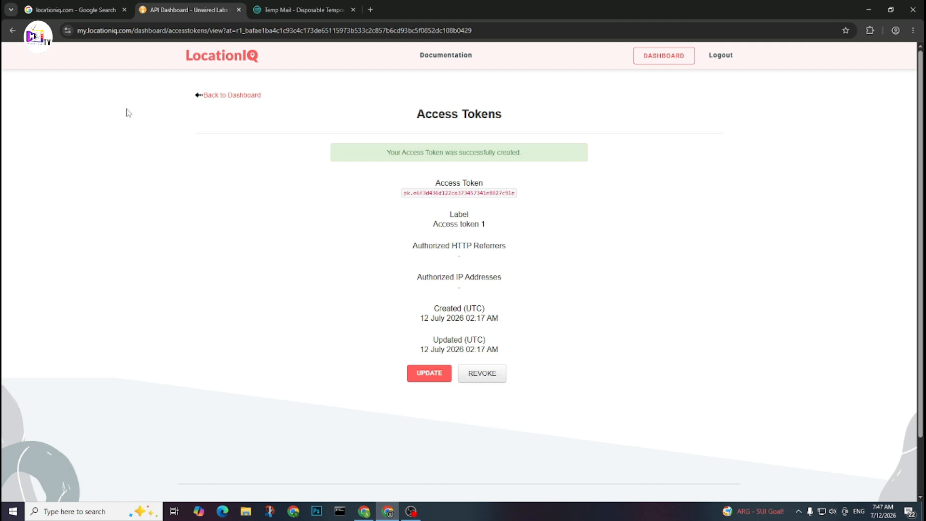
- Review the update form of Access token 1 and leave it without making changes
left_click(429, 373)
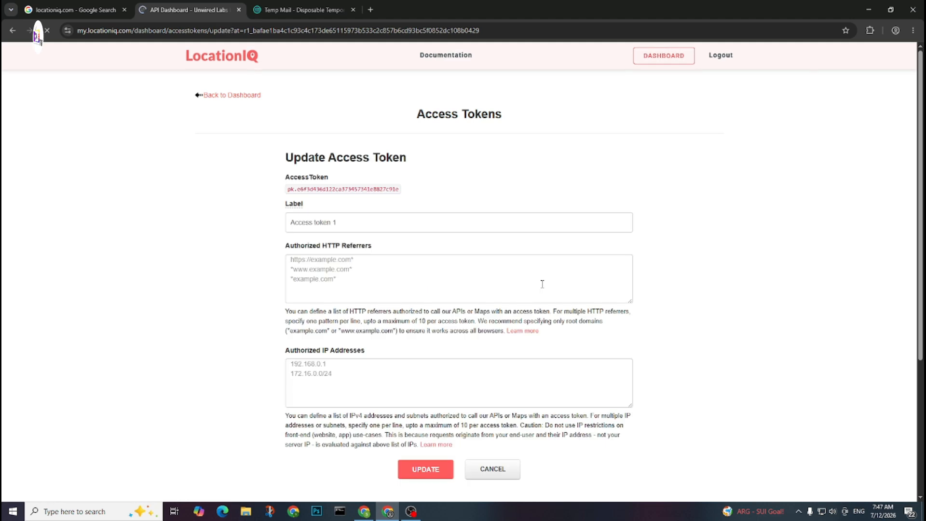
scroll(333, 228, "down", 5)
scroll(332, 228, "up", 5)
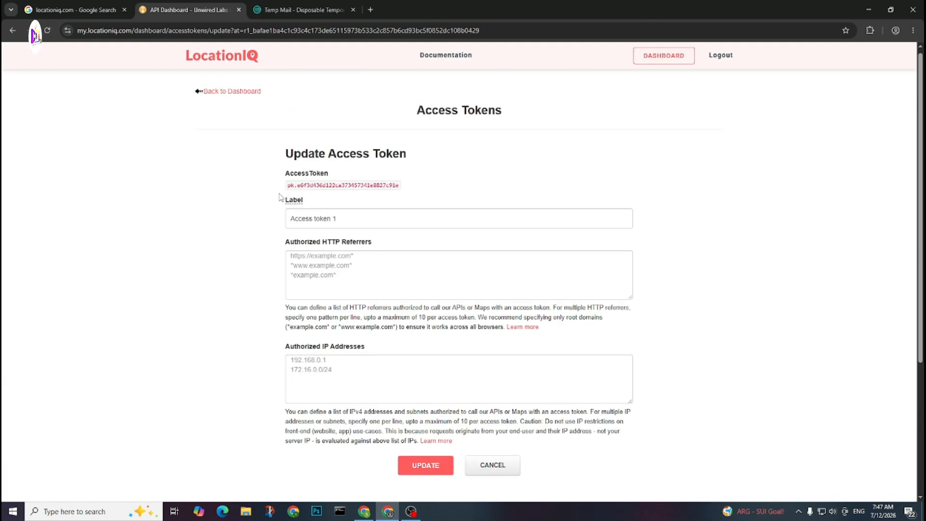
left_click(492, 465)
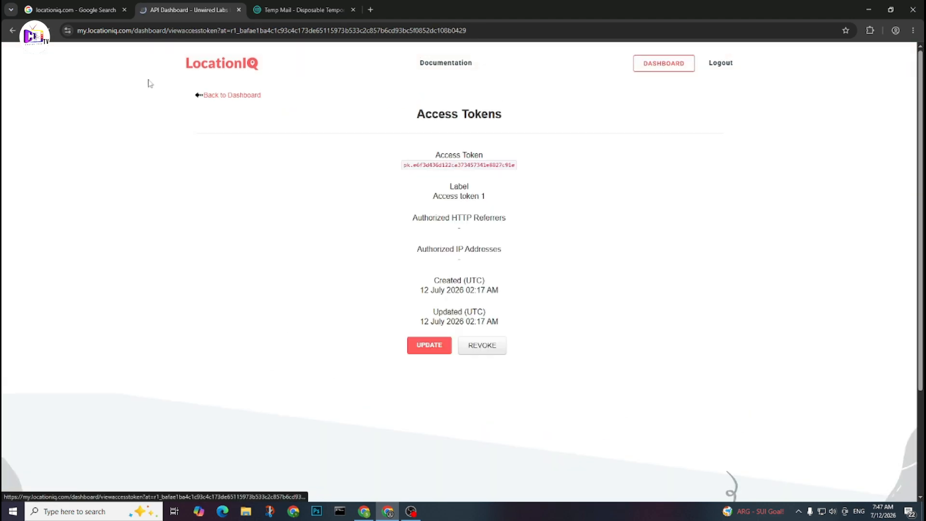
- Return to the token list and check the logs of Access token 1 for recent IP addresses and HTTP referrers
left_click(197, 99)
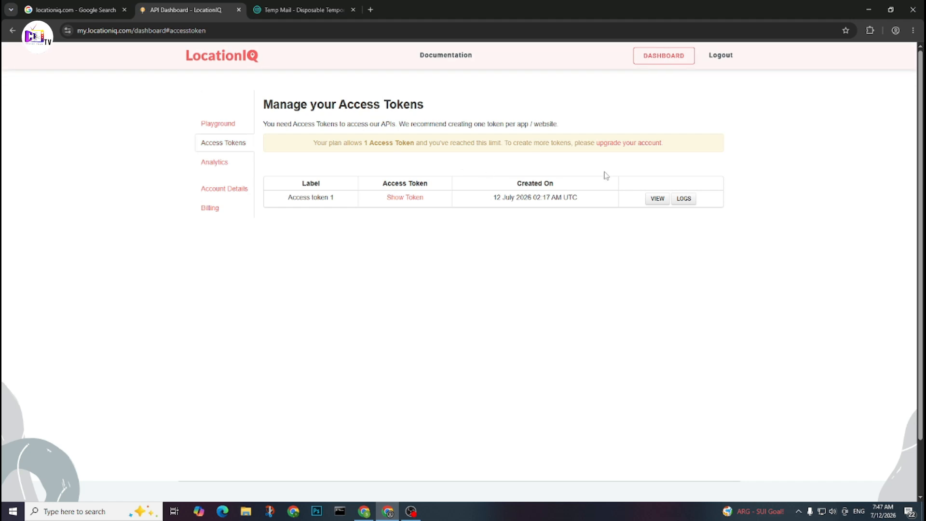
left_click(684, 200)
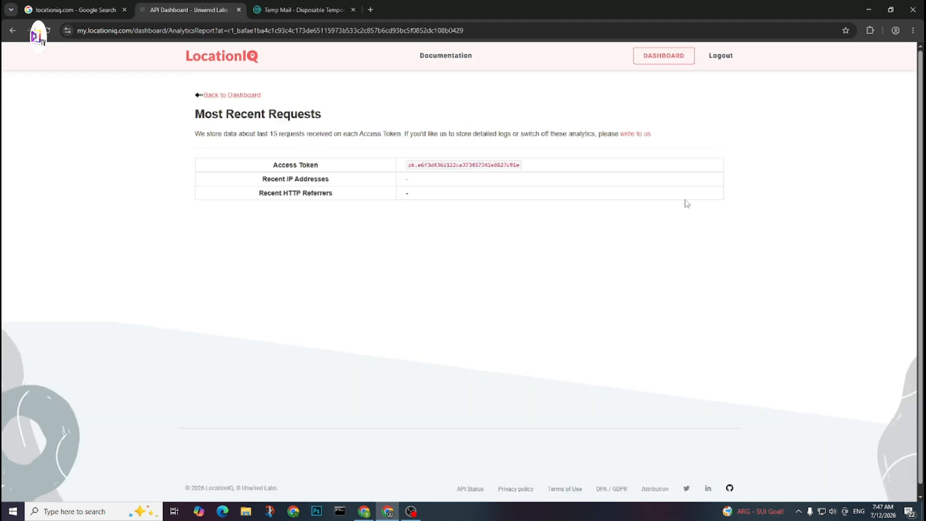
left_click_drag(250, 181, 491, 182)
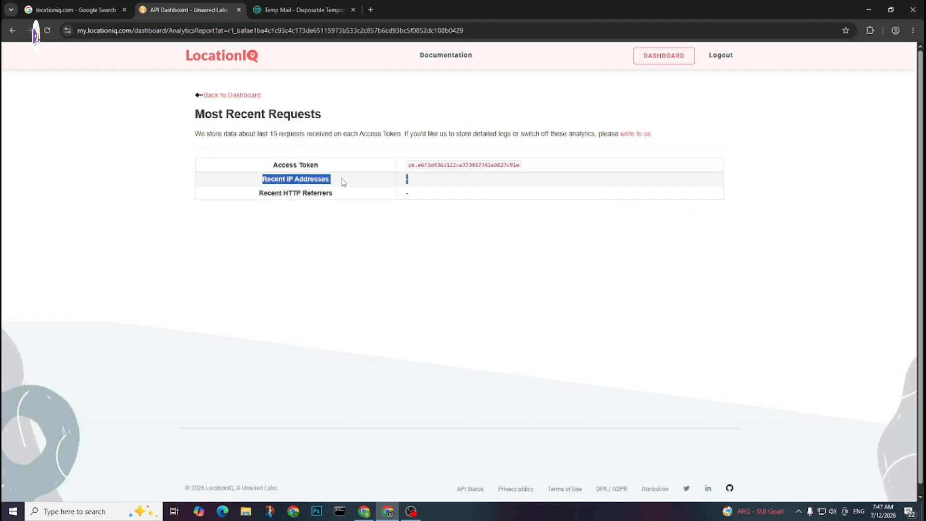
left_click_drag(246, 199, 538, 195)
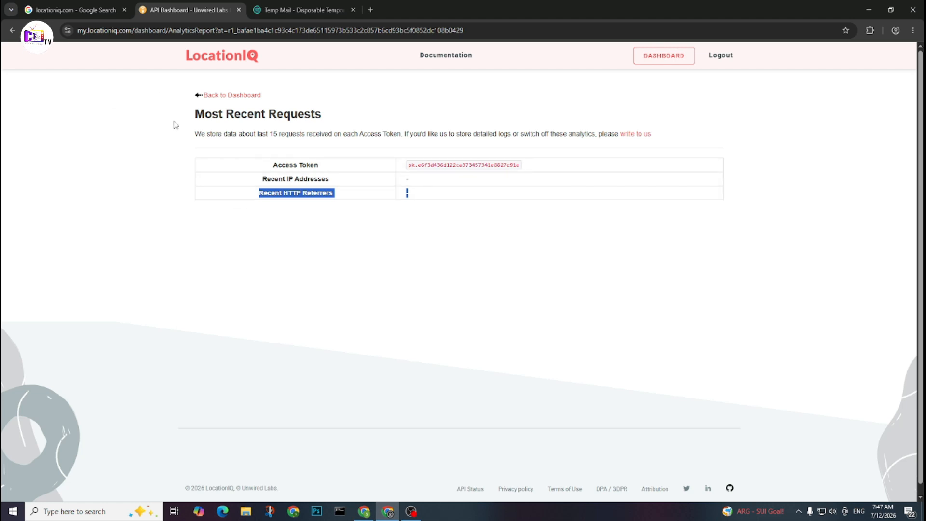
- Return to the dashboard and examine the Analytics Overview of API usage for all tokens
left_click(198, 96)
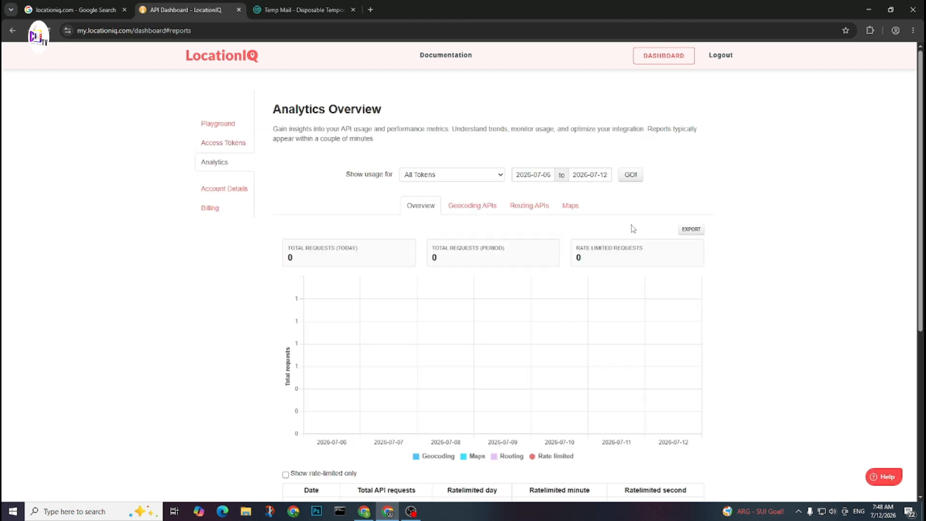
scroll(655, 228, "down", 4)
scroll(655, 229, "up", 2)
scroll(655, 231, "up", 1)
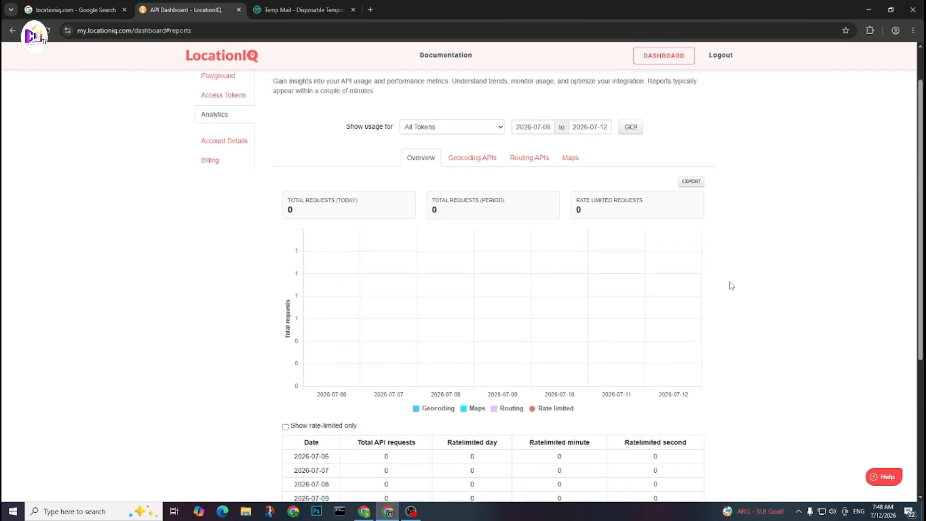
scroll(579, 241, "up", 1)
- Go back to the access token list and read the notice about the plan's token limit
left_click(219, 143)
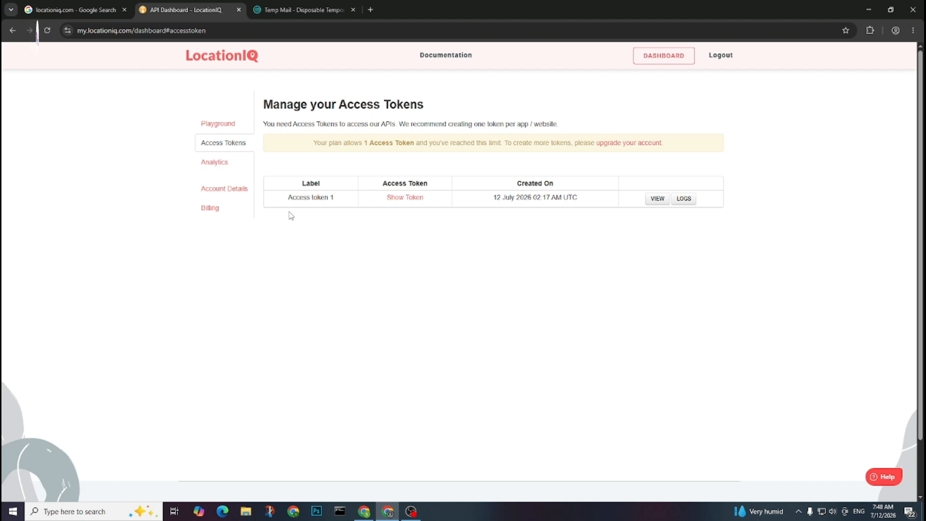
left_click_drag(303, 140, 513, 144)
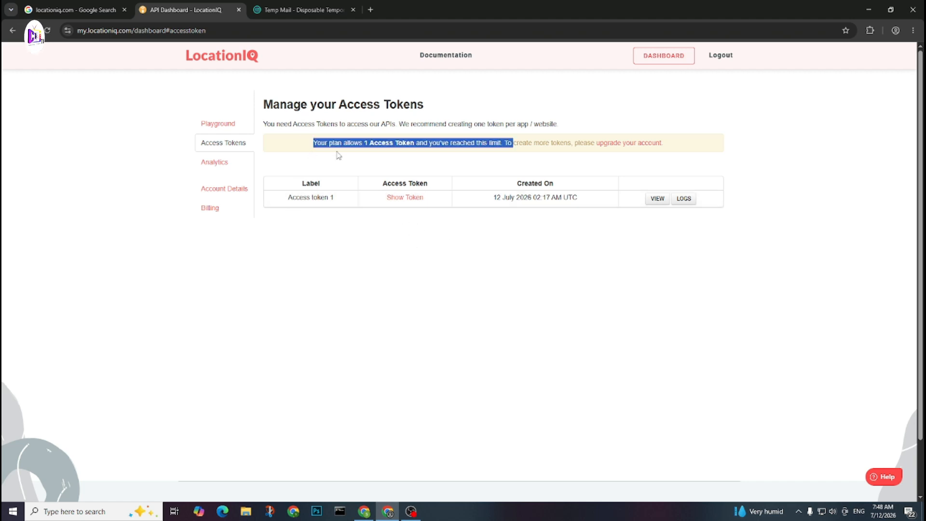
left_click(408, 165)
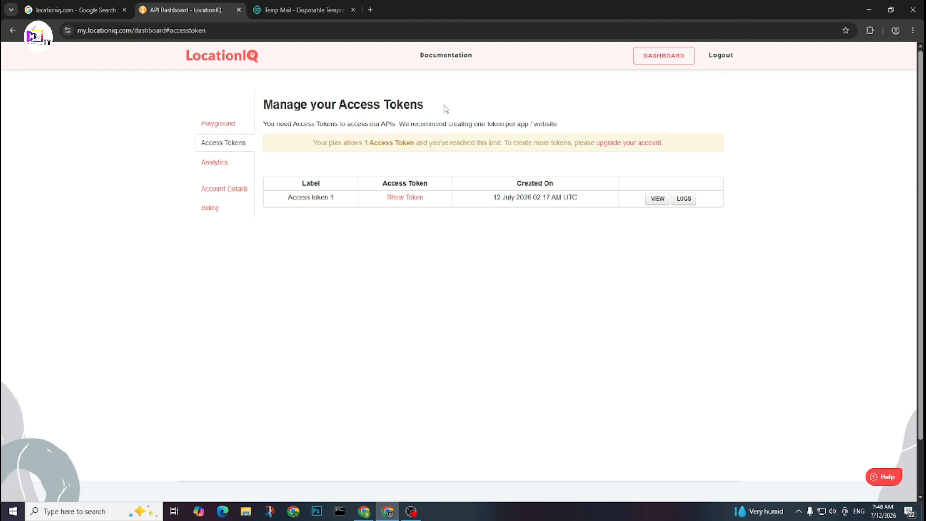
- Reveal and copy Access token 1, then switch to DevSuite Pro and save it as LOCATIONIQ_API_KEY in the Credentials Vault
left_click(404, 197)
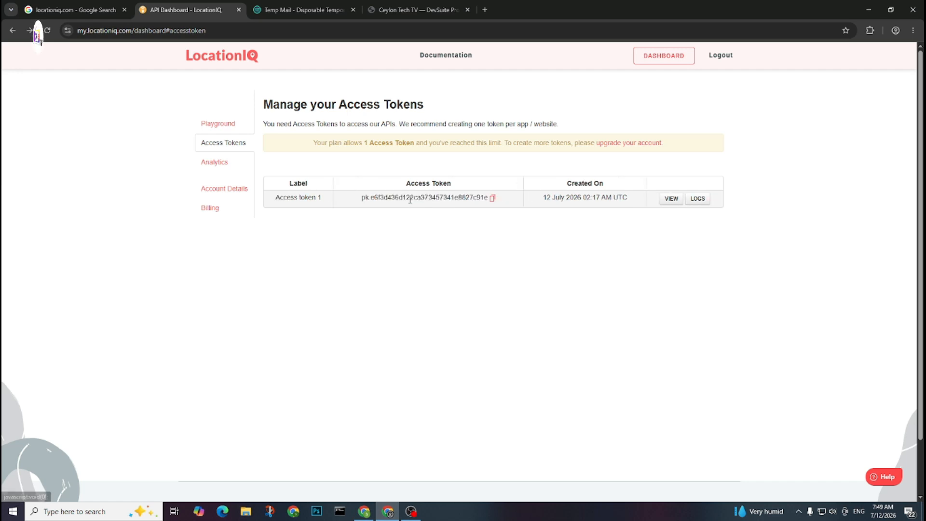
left_click(493, 198)
left_click(416, 10)
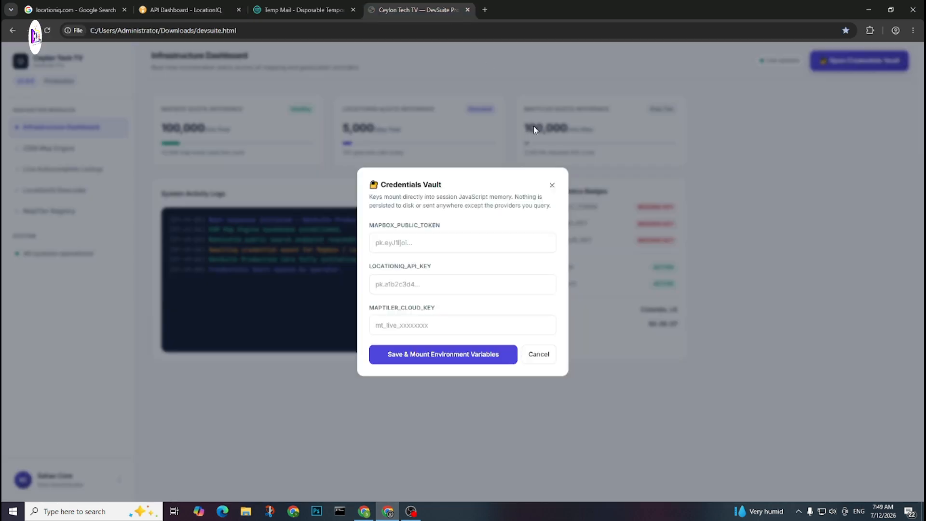
left_click(453, 276)
key("ctrl+v")
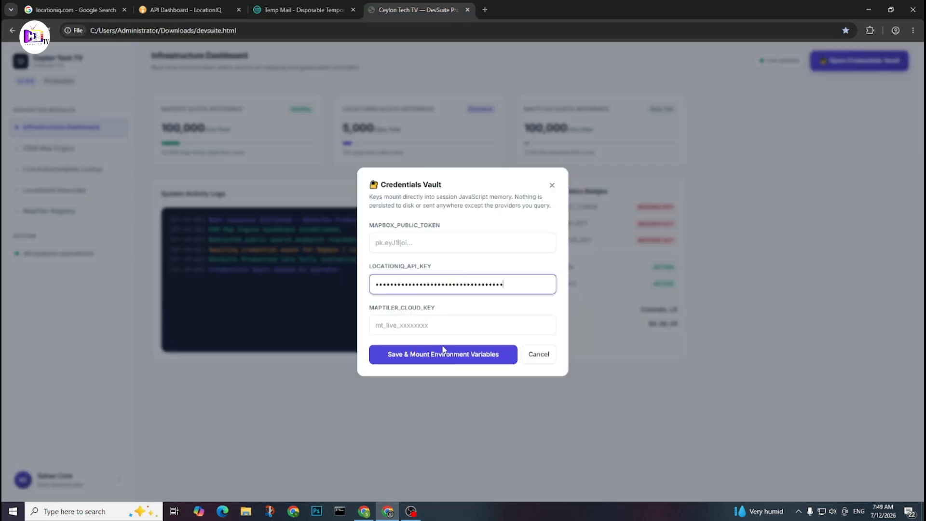
left_click(444, 354)
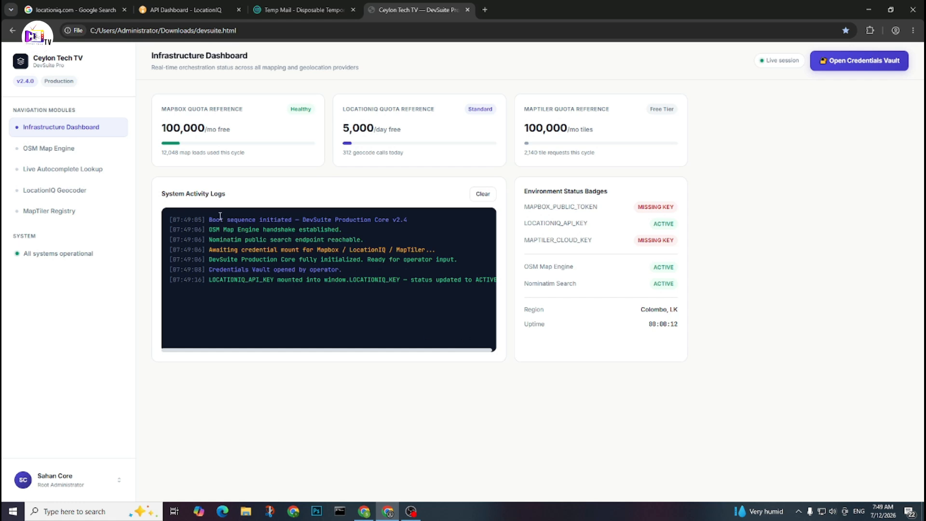
- Fetch the coordinates of "kandy" with the LocationIQ Geocoder and look through the JSON response
left_click(68, 192)
left_click(241, 148)
type("kandy")
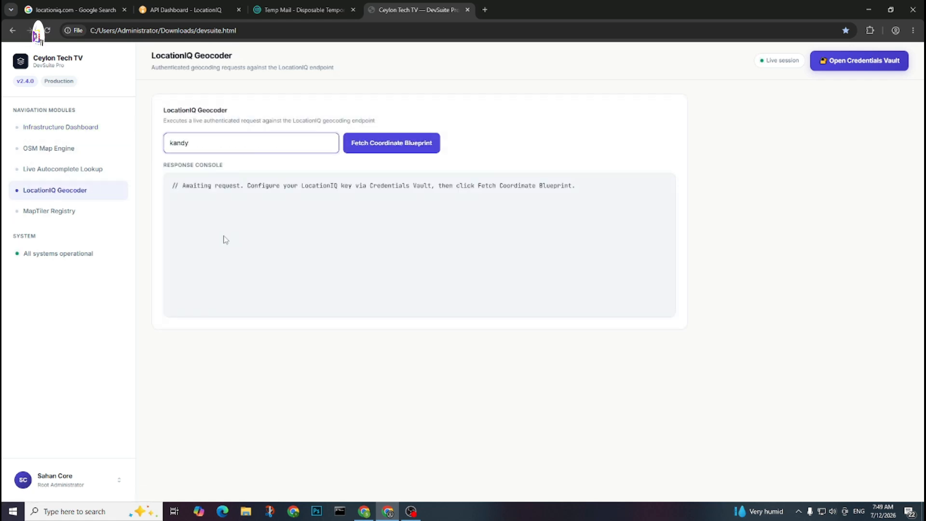
left_click(378, 145)
scroll(251, 219, "down", 5)
scroll(253, 220, "up", 5)
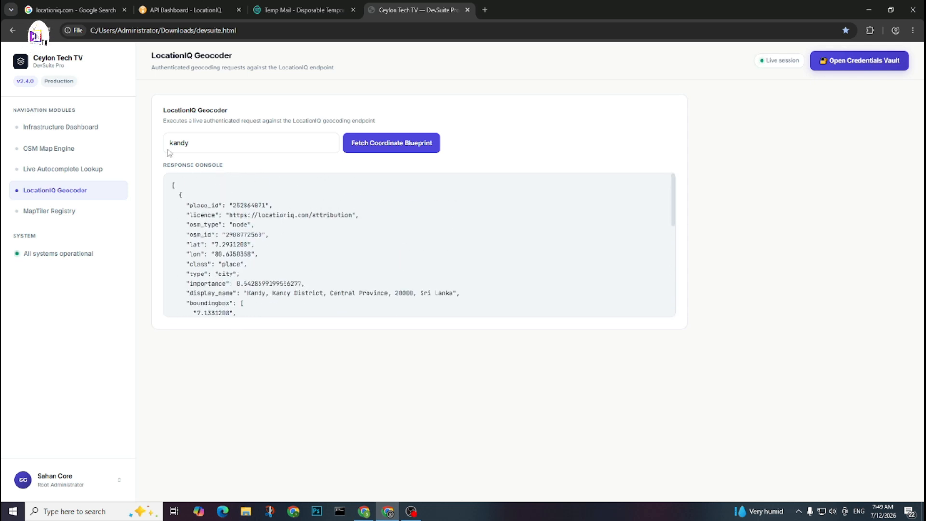
- Check the LOCATIONIQ_API_KEY status on the Infrastructure Dashboard, and review the geocoder's response for kandy again
left_click(95, 126)
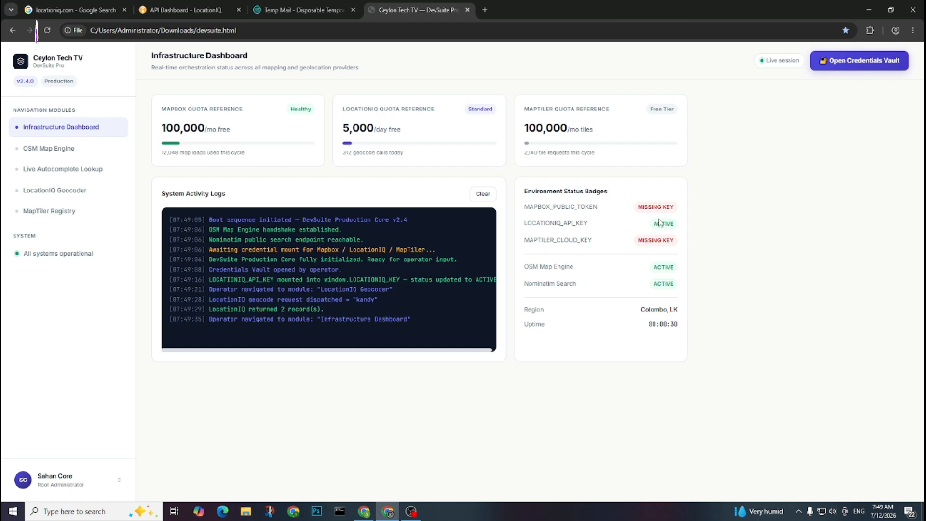
left_click_drag(520, 230, 717, 229)
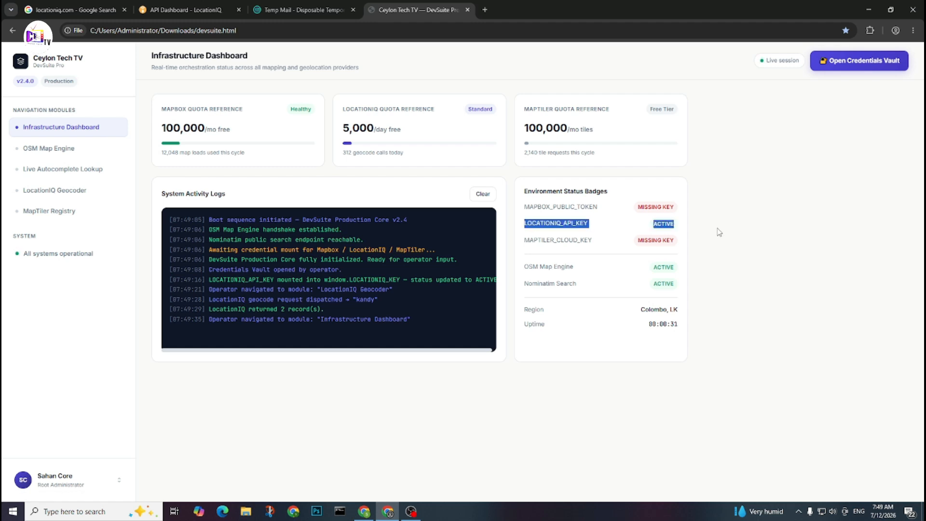
left_click(66, 193)
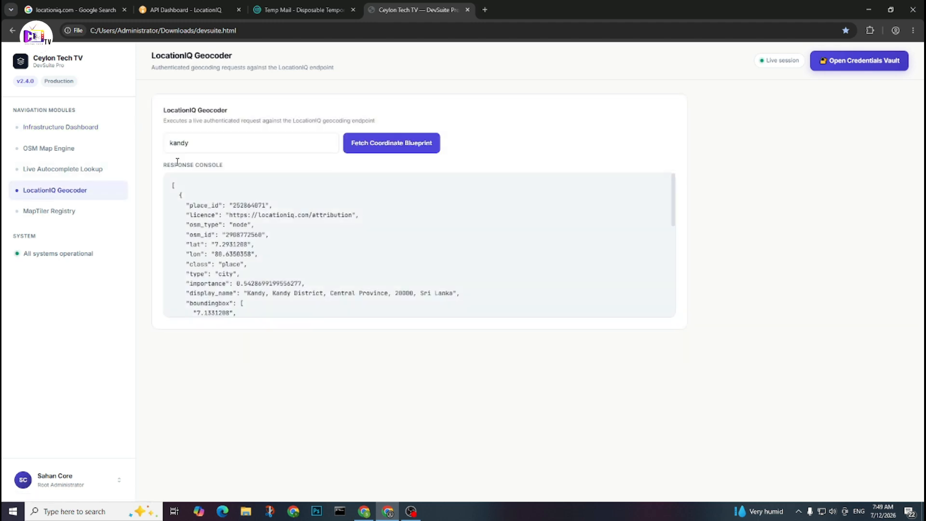
scroll(308, 199, "down", 6)
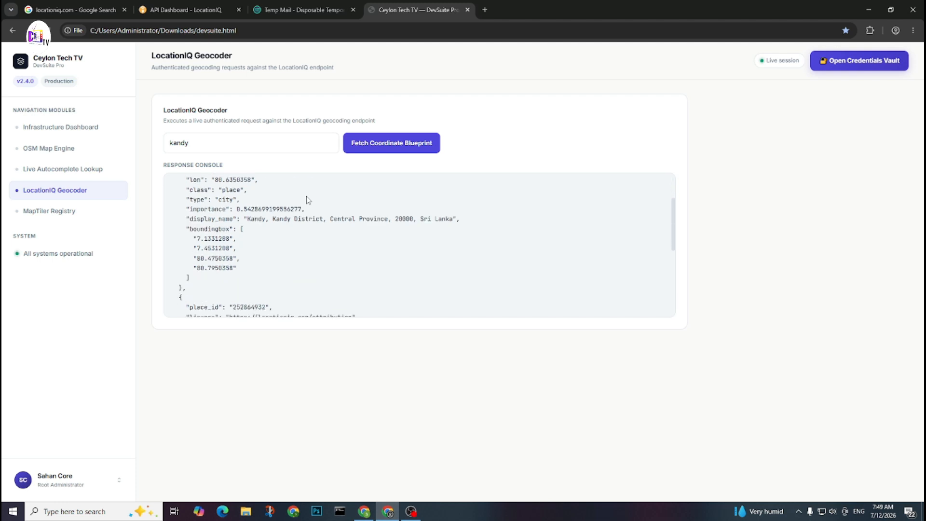
scroll(308, 199, "up", 6)
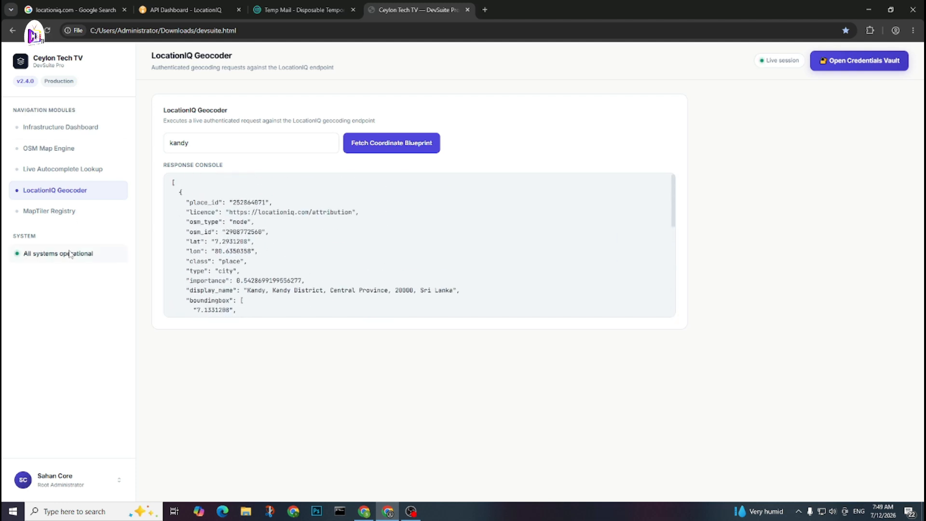
- Try to clear LOCATIONIQ_API_KEY in the Credentials Vault and rerun the geocoding request for kandy
left_click(868, 60)
left_click(511, 278)
key("ctrl+a")
key("BackSpace")
left_click(464, 356)
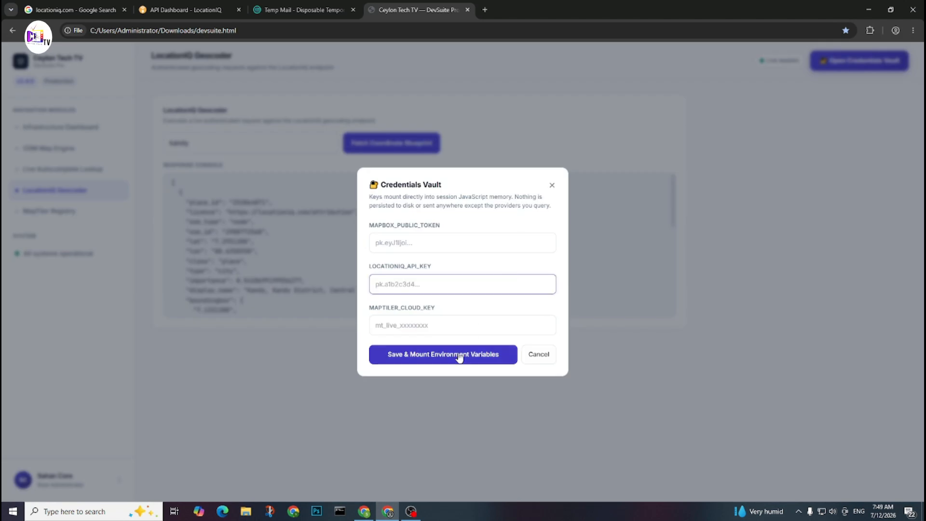
left_click(232, 139)
left_click(374, 145)
- Reload DevSuite Pro to reset its session keys and request the coordinates of "kandy" in the LocationIQ Geocoder without a key
left_click(48, 30)
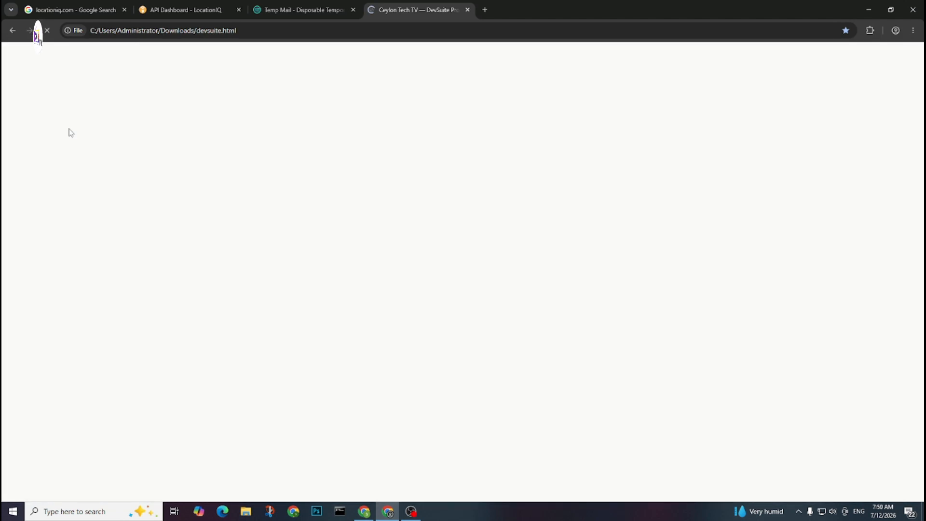
left_click(54, 190)
left_click(234, 143)
type("kand")
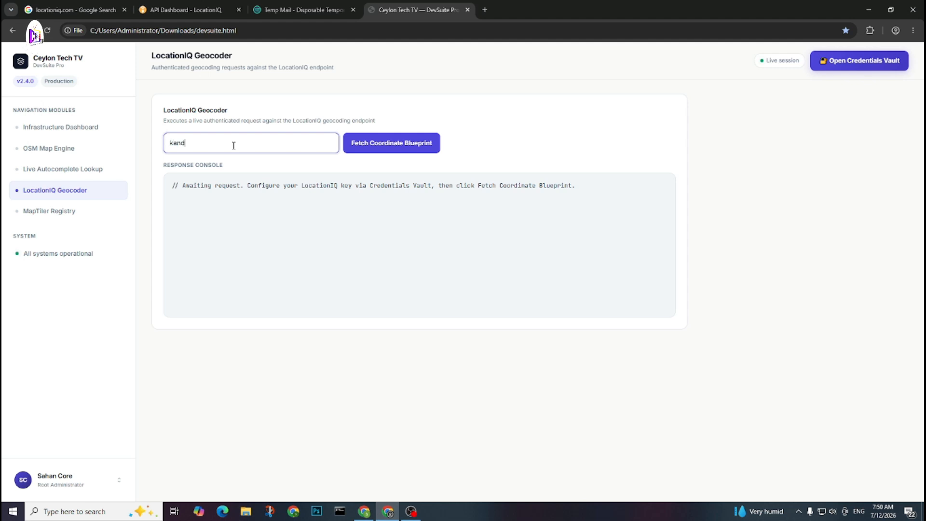
type("y")
left_click(367, 143)
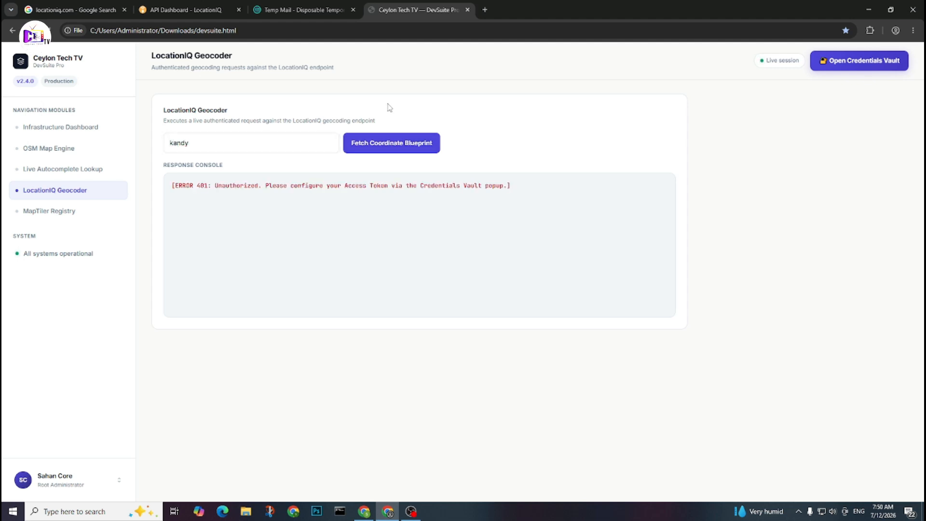
- Review the geocoder's response for kandy and check the LOCATIONIQ_API_KEY status on the Infrastructure Dashboard
left_click_drag(173, 186, 533, 195)
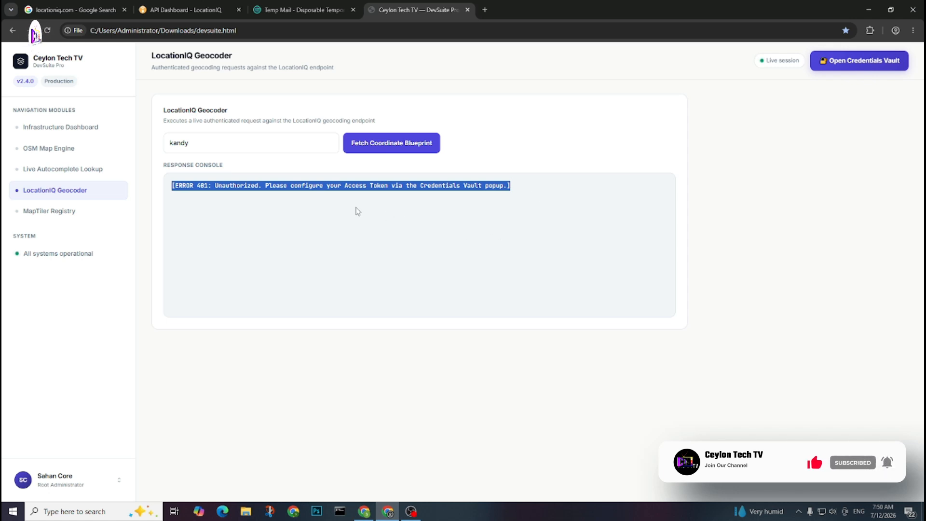
left_click(231, 148)
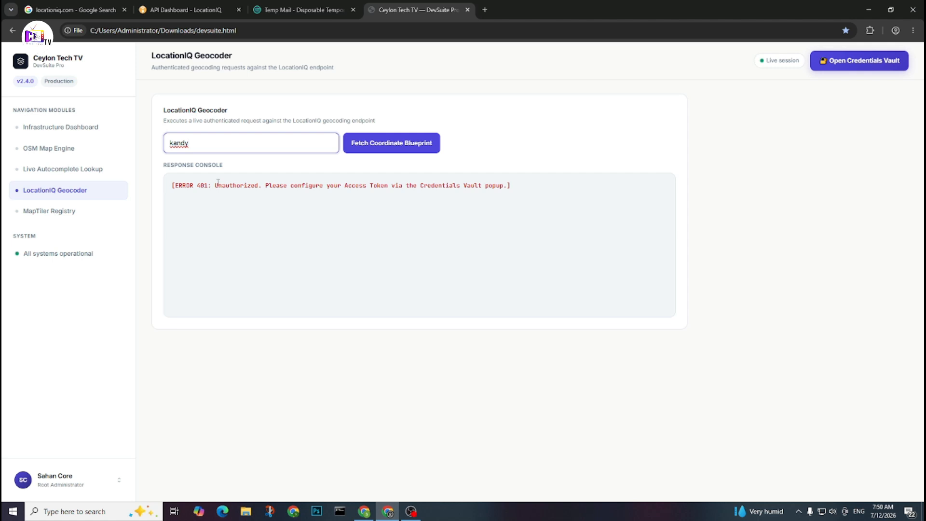
left_click(91, 126)
left_click_drag(527, 223, 696, 229)
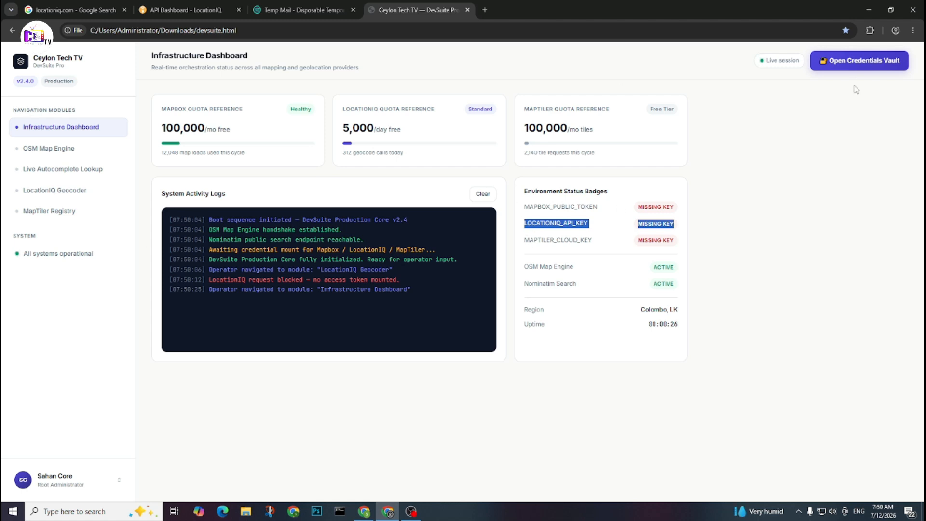
- Paste the LocationIQ access token into the Credentials Vault, save it, and check the activity log and LOCATIONIQ_API_KEY status badge
left_click(842, 74)
left_click(463, 284)
key("ctrl+v")
left_click(478, 354)
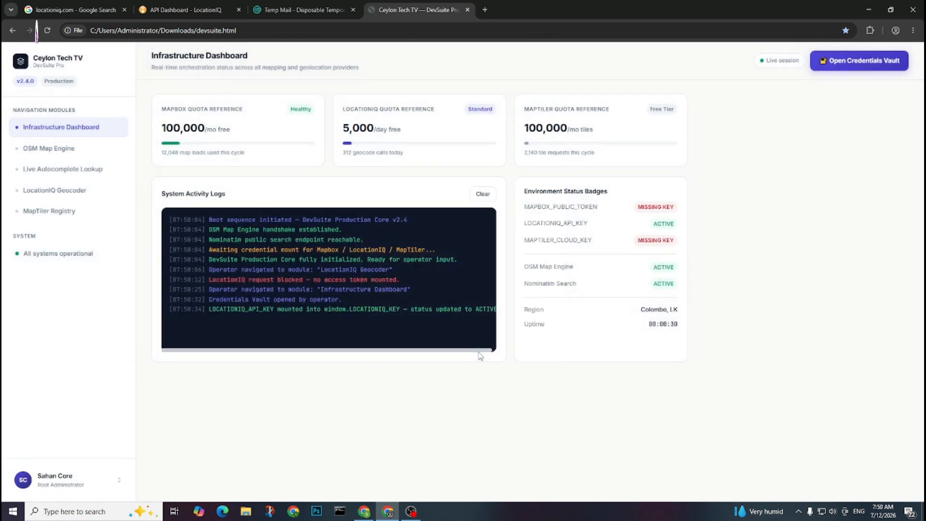
left_click_drag(212, 310, 504, 316)
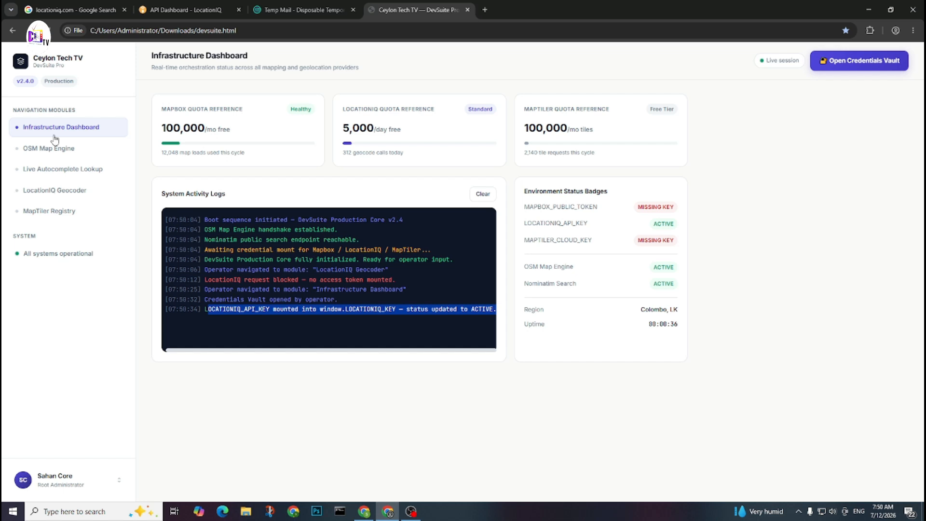
left_click_drag(526, 223, 689, 225)
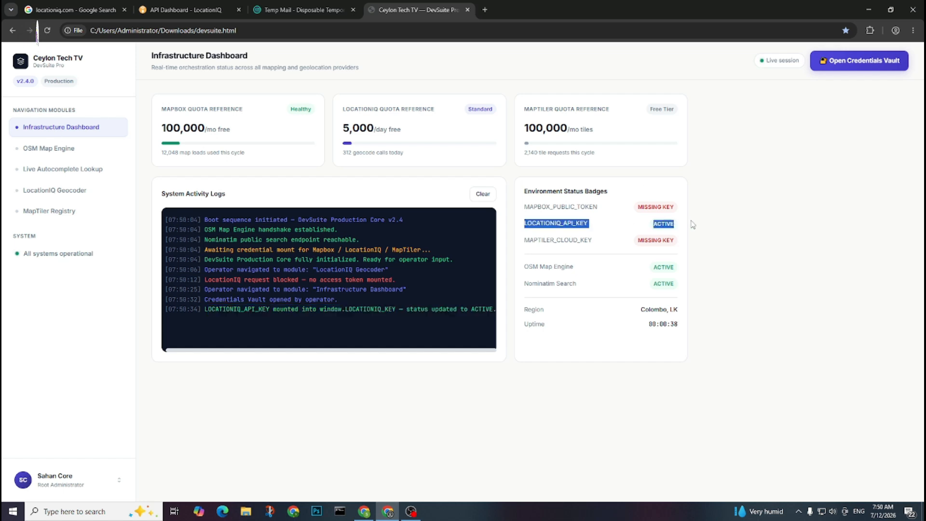
- Fetch the coordinates of "kandy" in the LocationIQ Geocoder with the saved token and look through the response
left_click(80, 188)
left_click(411, 144)
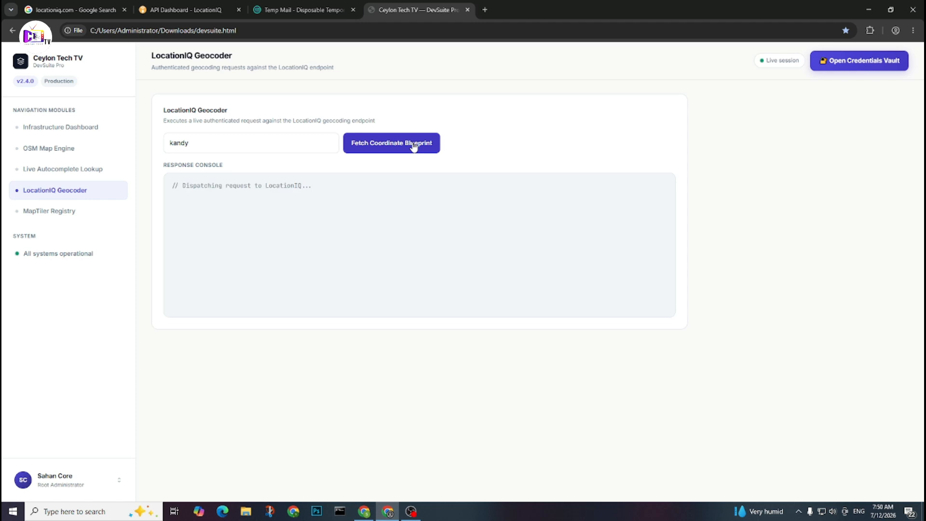
scroll(200, 255, "down", 5)
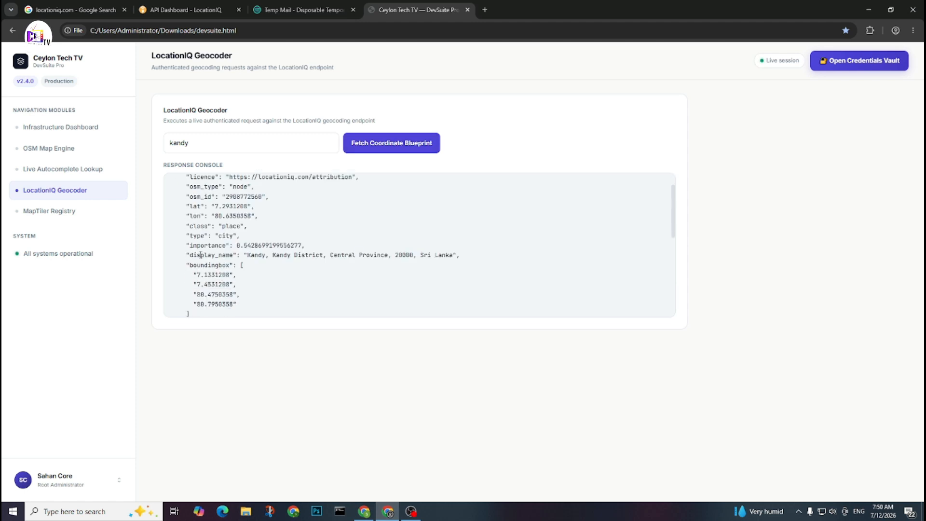
- Fetch the coordinates of "colombo" with the LocationIQ Geocoder and look through the JSON response
double_click(200, 144)
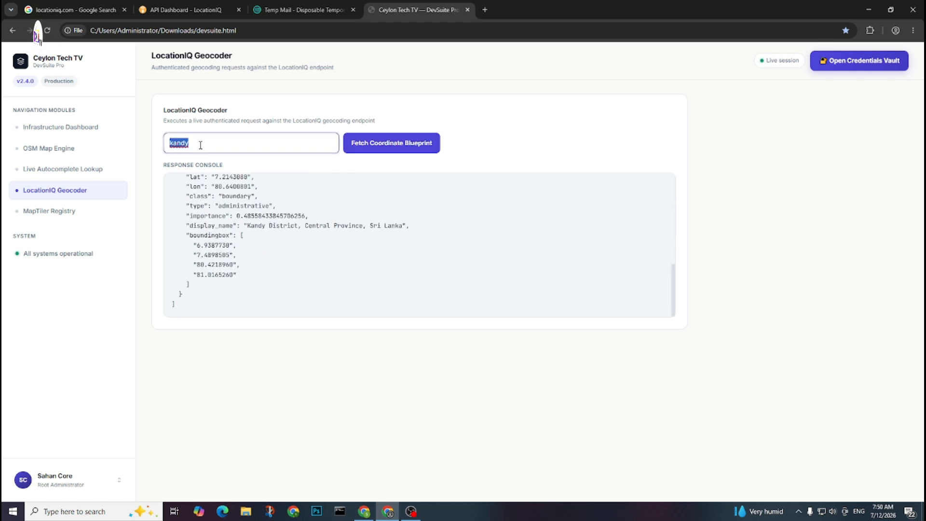
type("colo")
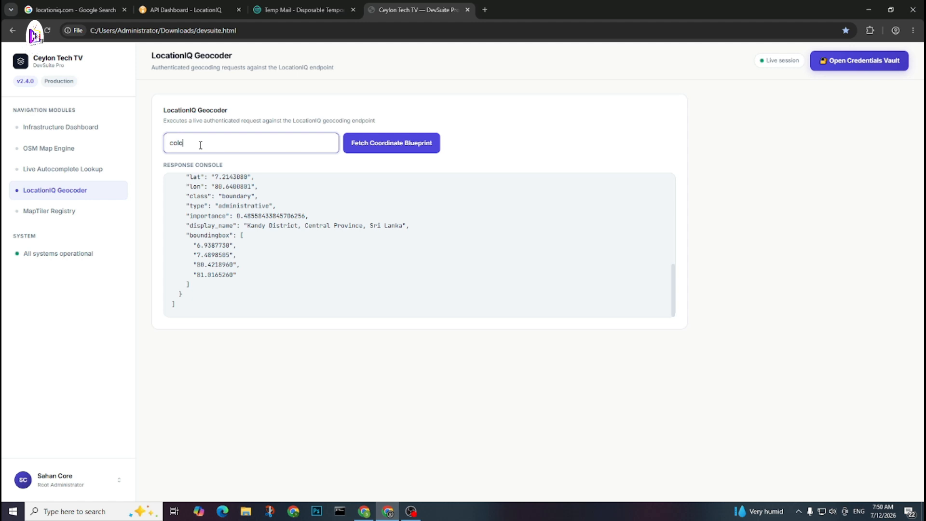
left_click(386, 139)
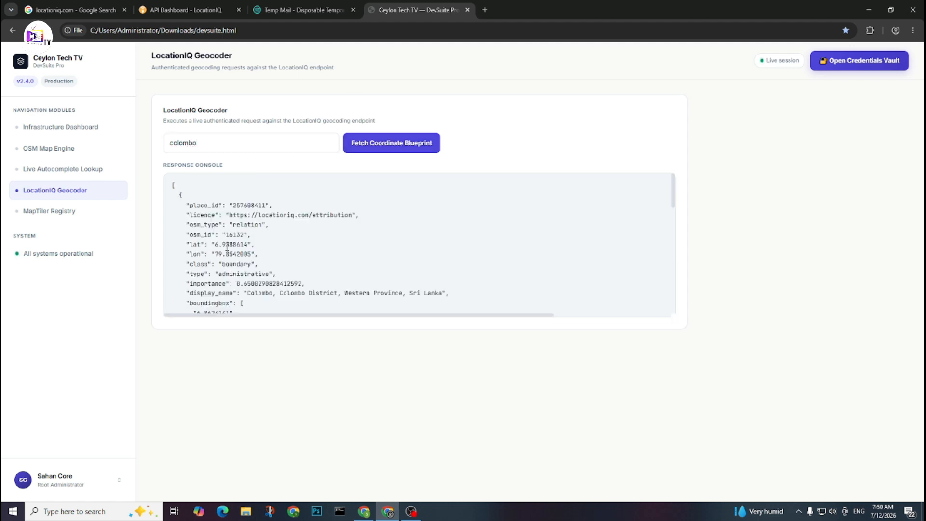
scroll(227, 248, "down", 1)
scroll(242, 273, "down", 5)
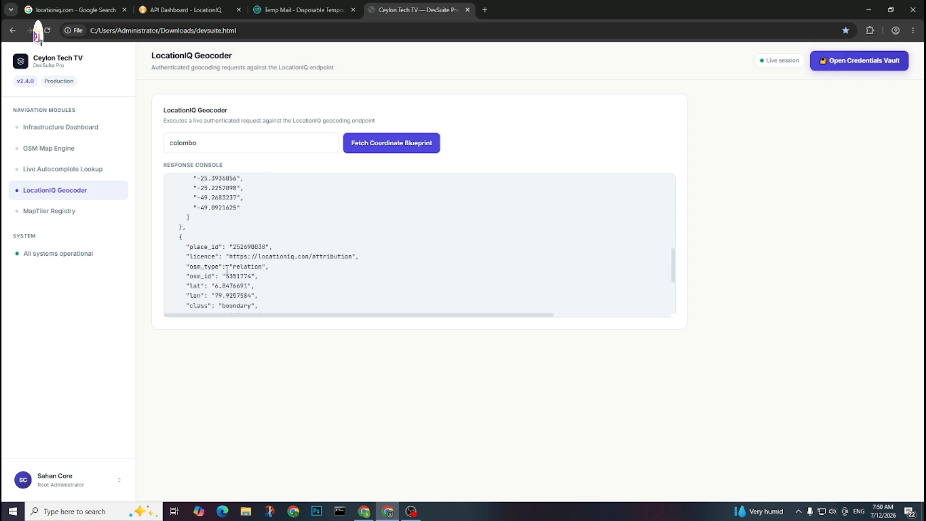
scroll(226, 269, "up", 8)
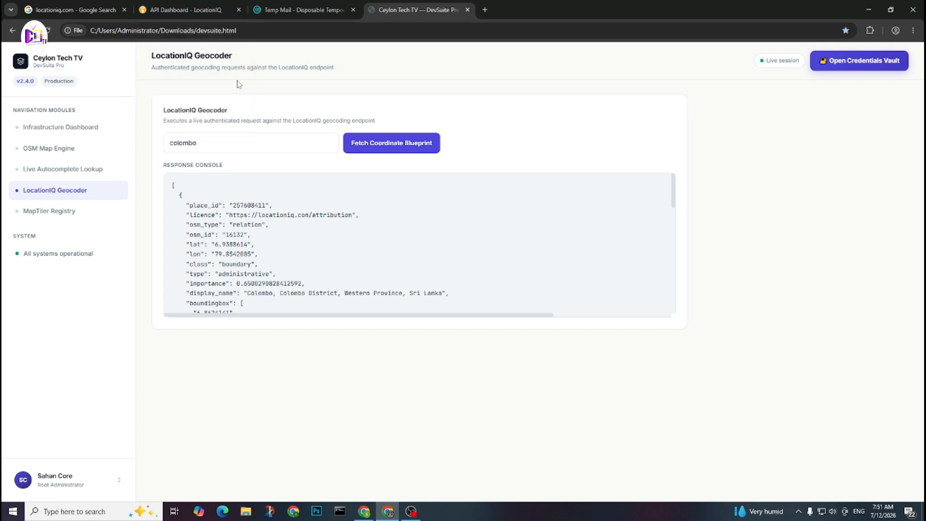
- Close the LocationIQ dashboard and the locationiq.com search results, and open a new browser tab
key("alt+Tab")
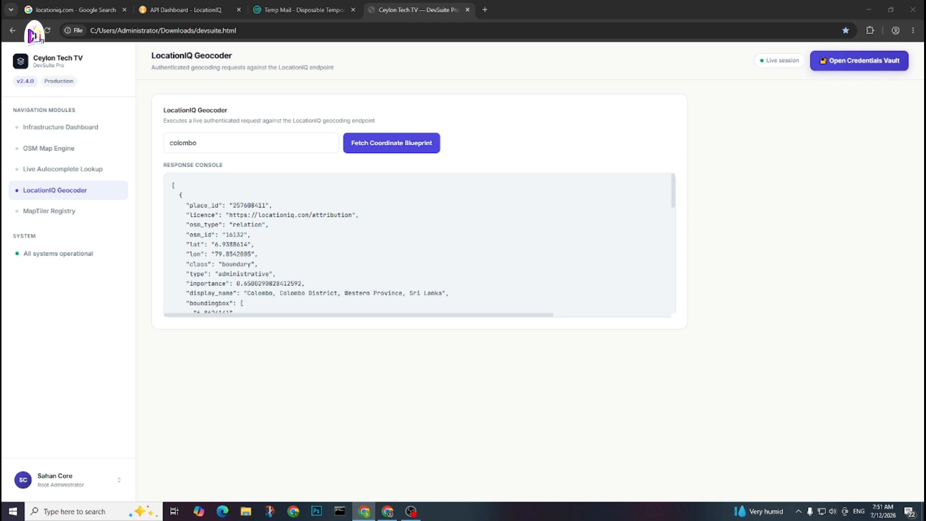
left_click(202, 10)
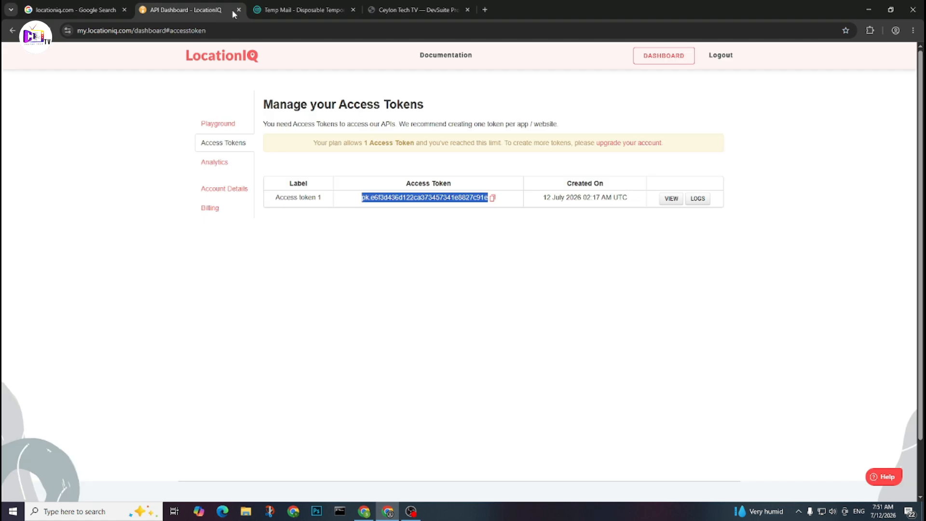
left_click(239, 10)
left_click(124, 9)
left_click(257, 10)
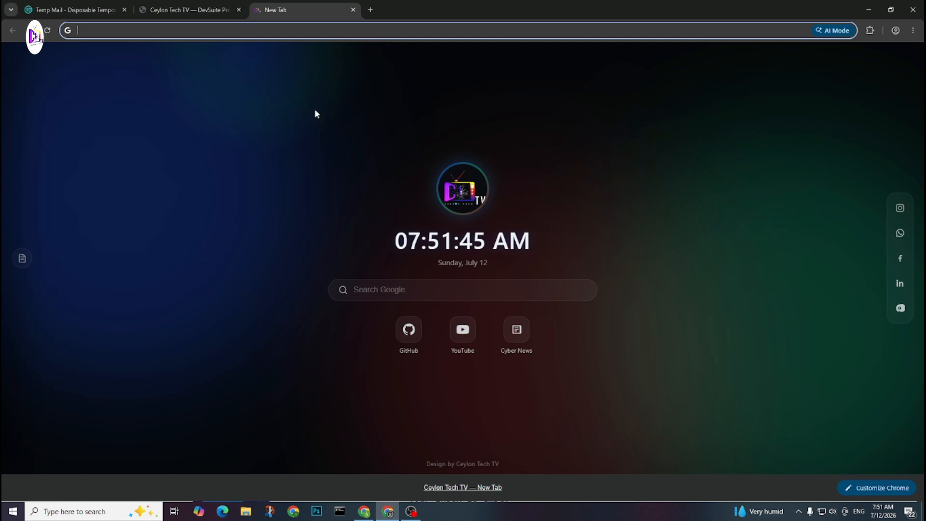
- Search Google for "mapstiler.com" and find the official MapTiler result
left_click(379, 297)
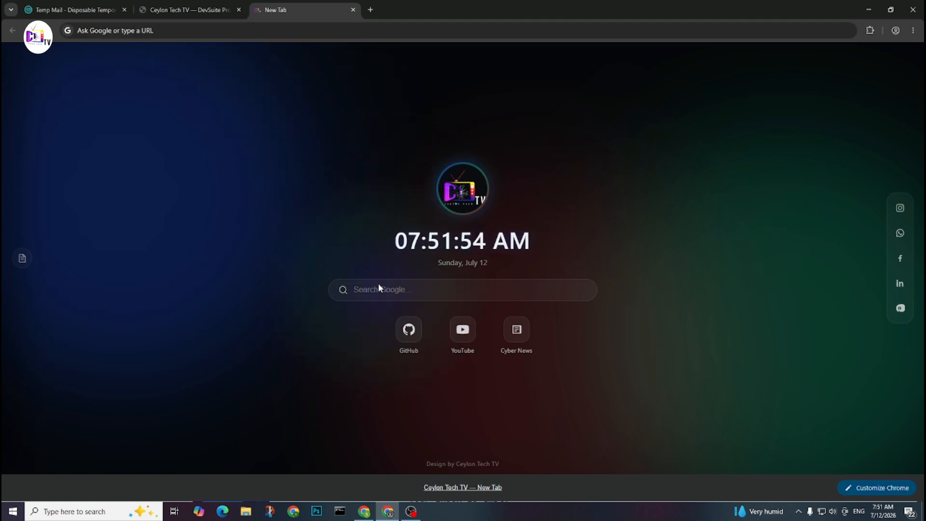
left_click(379, 289)
type("maps")
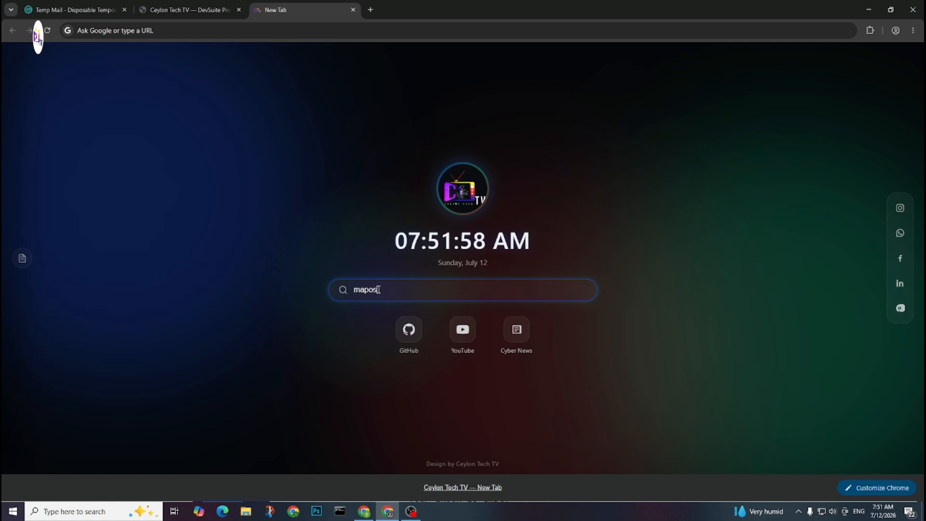
type("tiler.com")
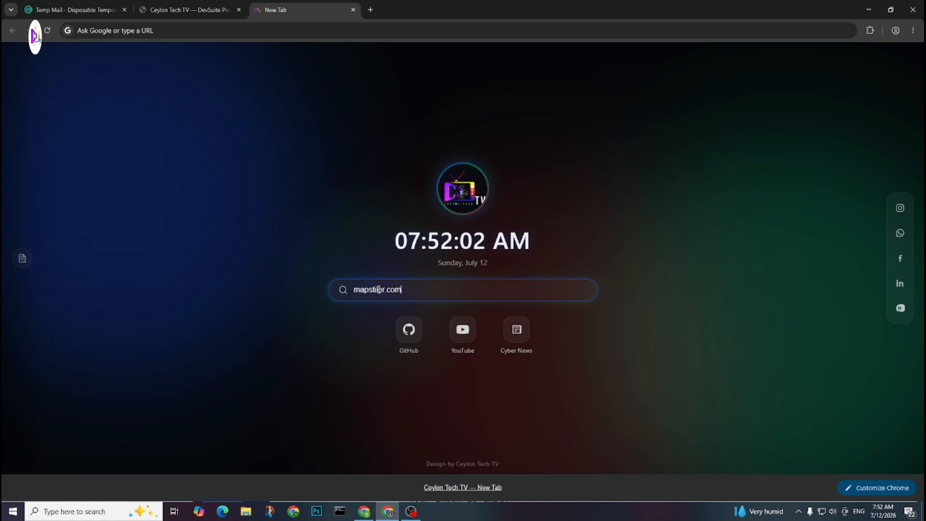
key("Return")
scroll(320, 215, "down", 4)
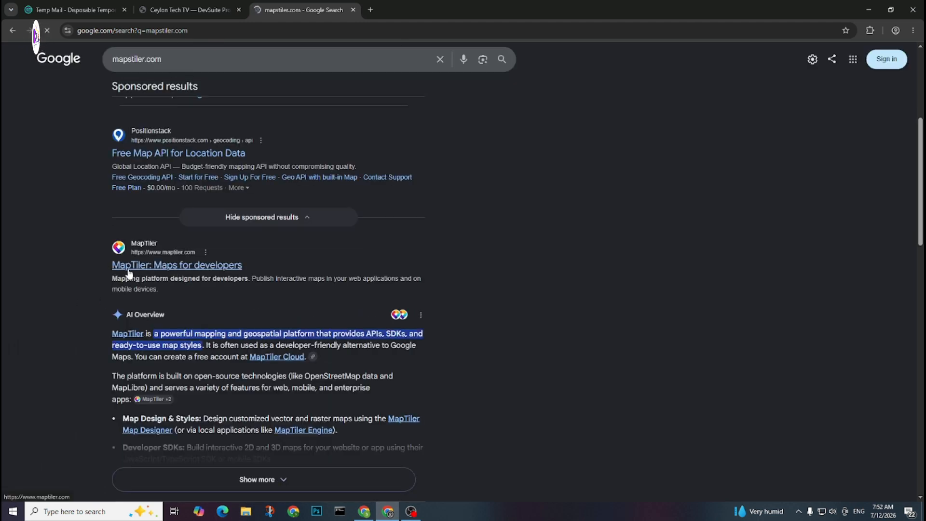
- Open the "MapTiler: Maps for developers" result in a new tab and start creating a free account
right_click(176, 270)
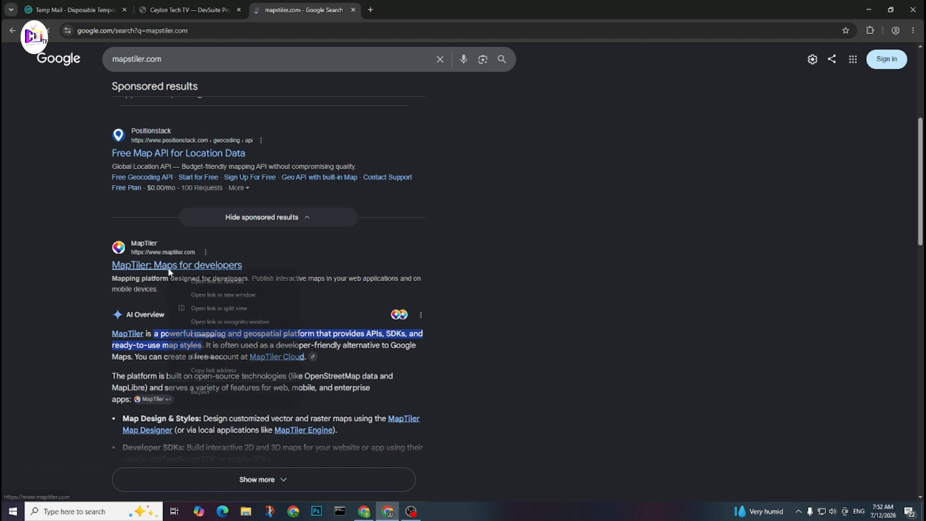
left_click(178, 283)
left_click(388, 9)
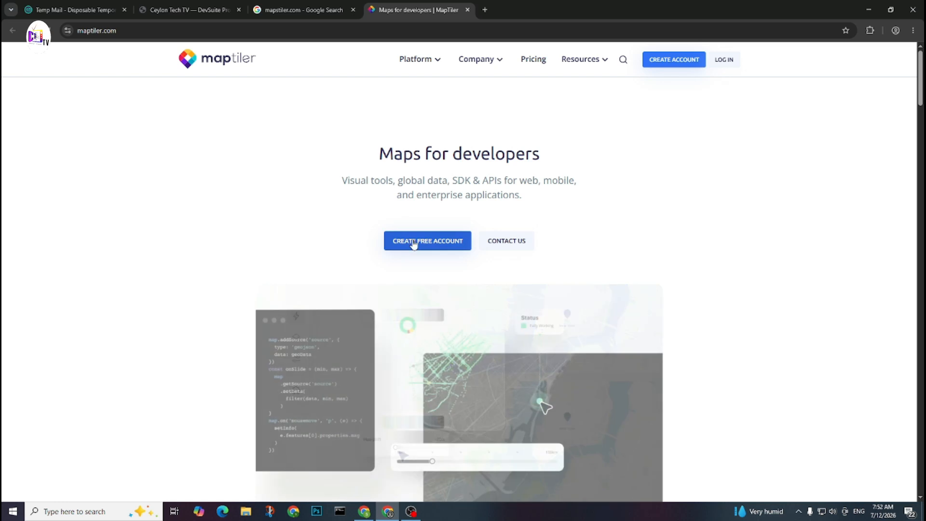
left_click(432, 243)
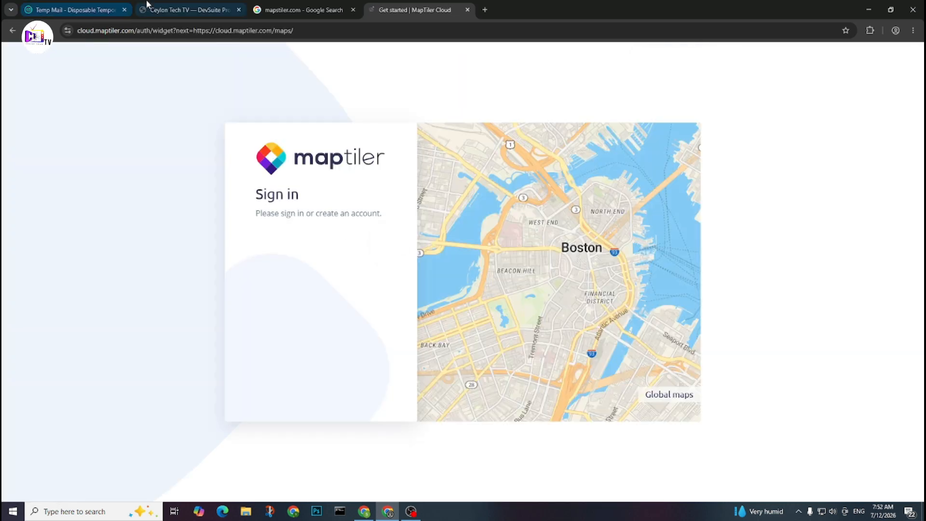
- Reload the DevSuite Pro page to reset its session keys and check the environment status badges
left_click(189, 9)
left_click(277, 29)
key("Return")
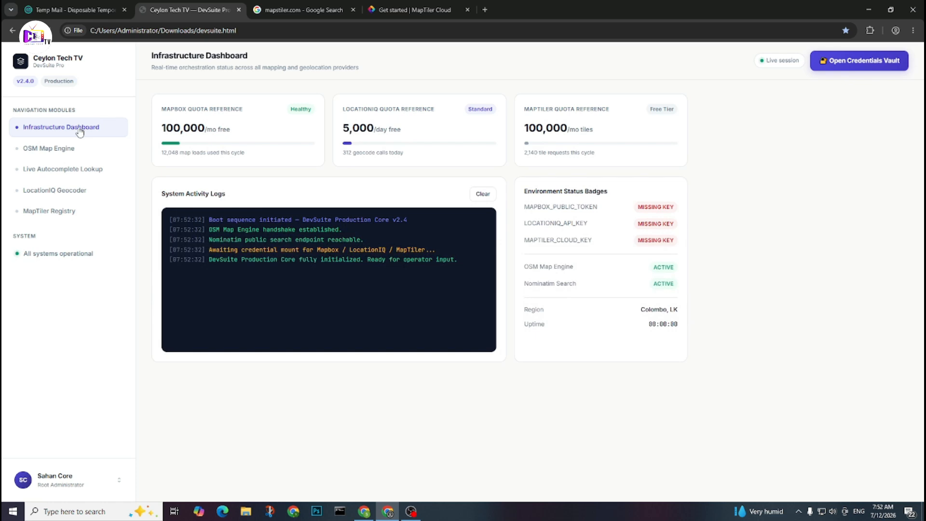
left_click_drag(528, 224, 631, 231)
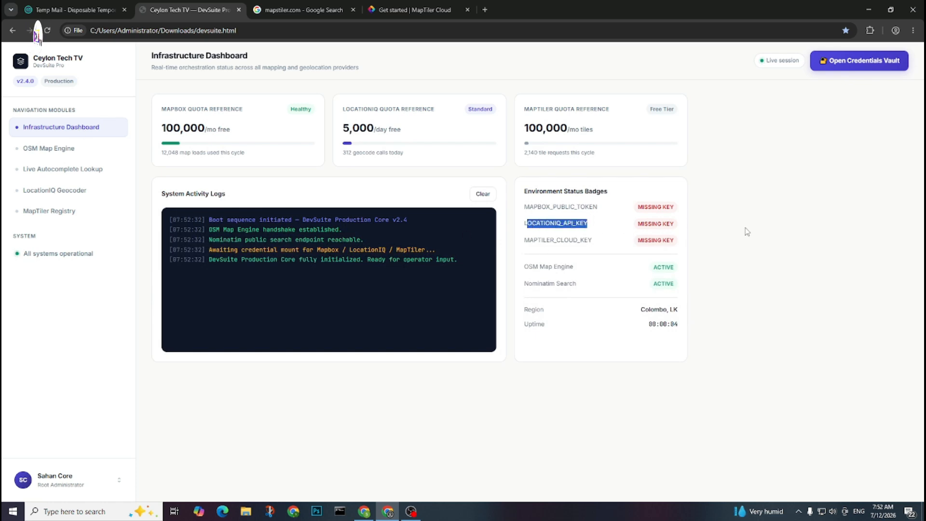
- Choose e-mail sign-in on MapTiler Cloud, enter the account's e-mail address, and continue to account creation
left_click(413, 10)
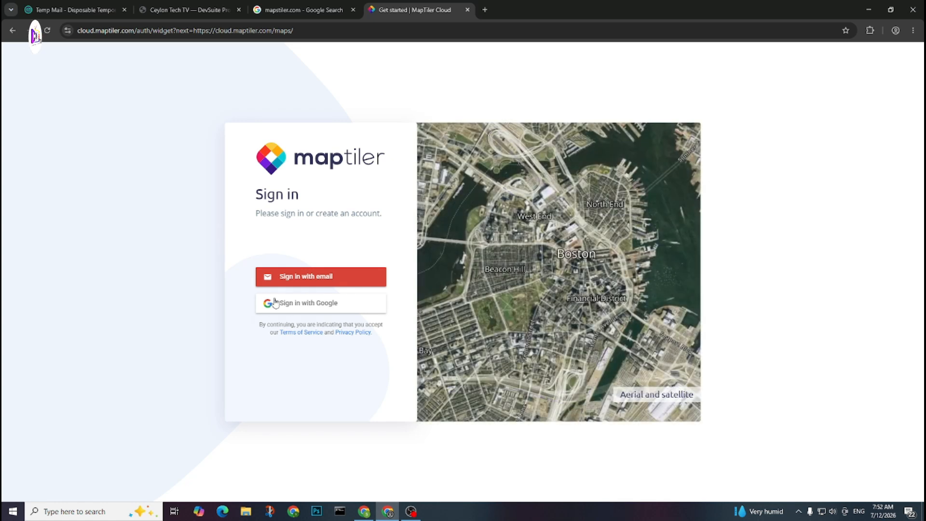
left_click(302, 279)
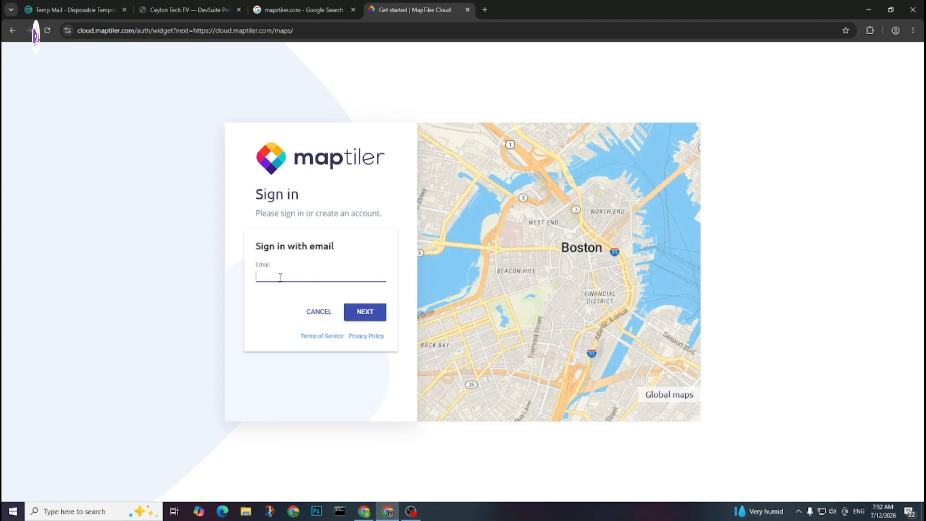
left_click(280, 277)
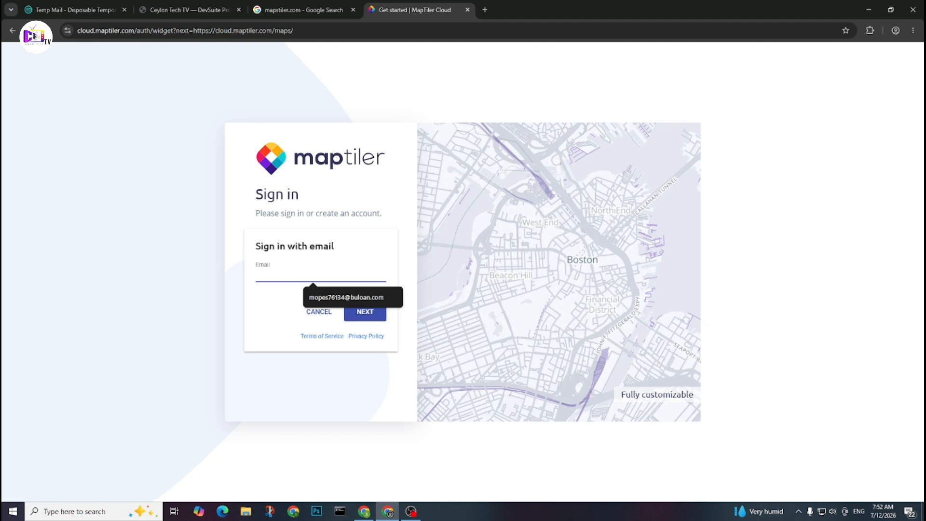
key("alt+Tab")
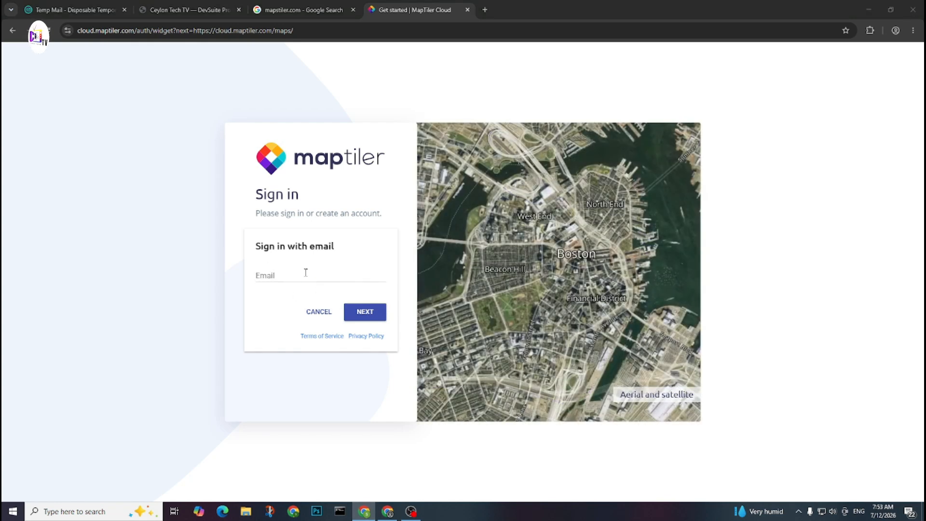
left_click(305, 273)
left_click(337, 296)
left_click(374, 312)
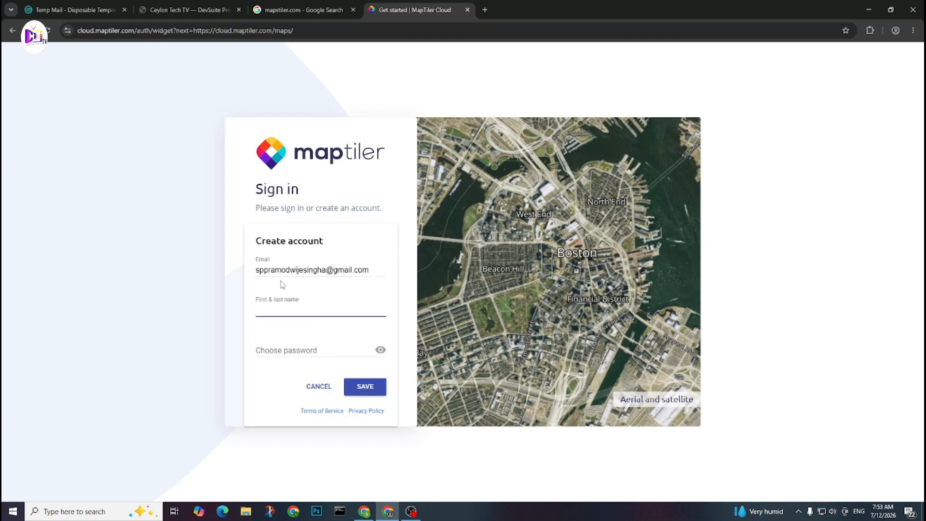
- Copy the username part of the e-mail address into the first and last name field
left_click(307, 271)
double_click(307, 271)
key("ctrl+c")
left_click(294, 310)
key("ctrl+v")
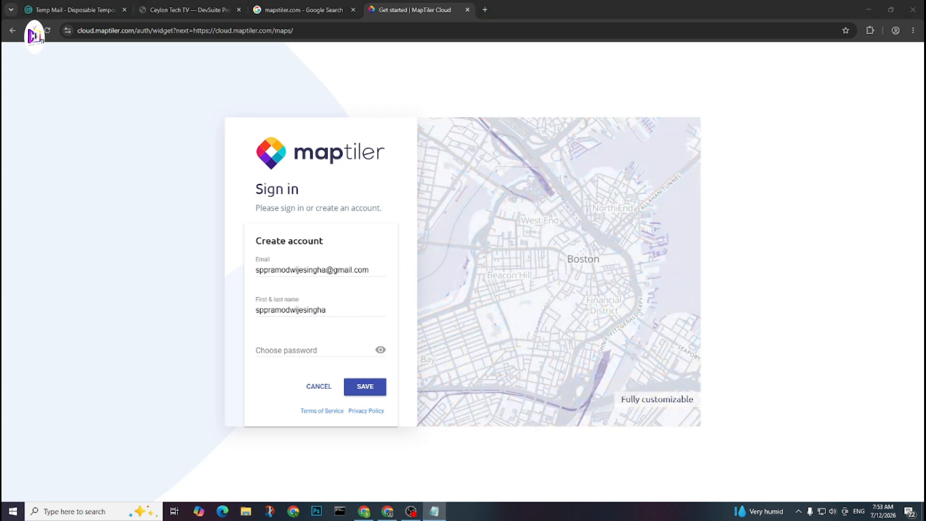
- Enter the account password and save the new MapTiler account
left_click(270, 349)
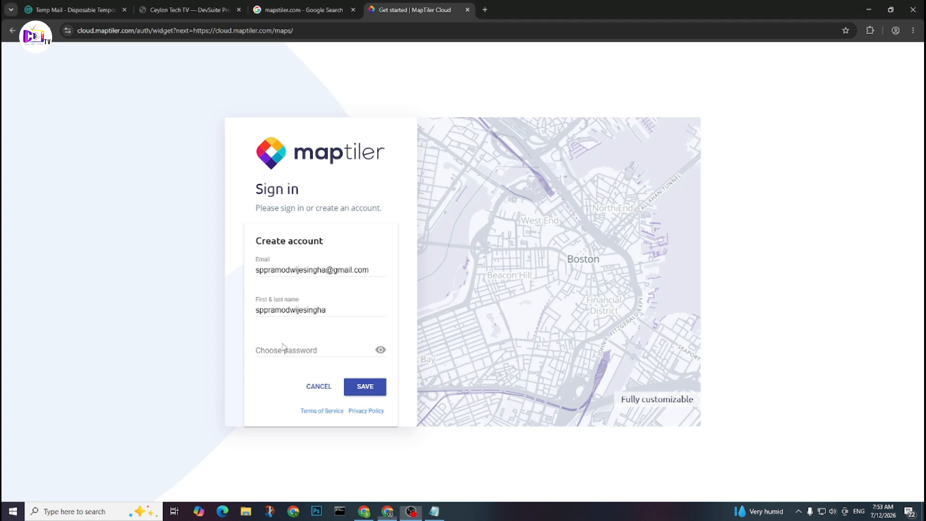
key("ctrl+v")
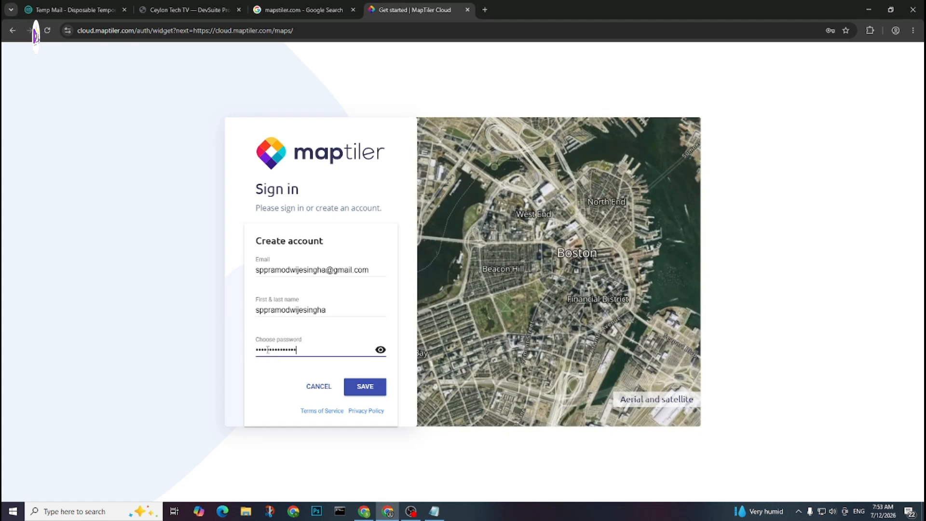
left_click(368, 390)
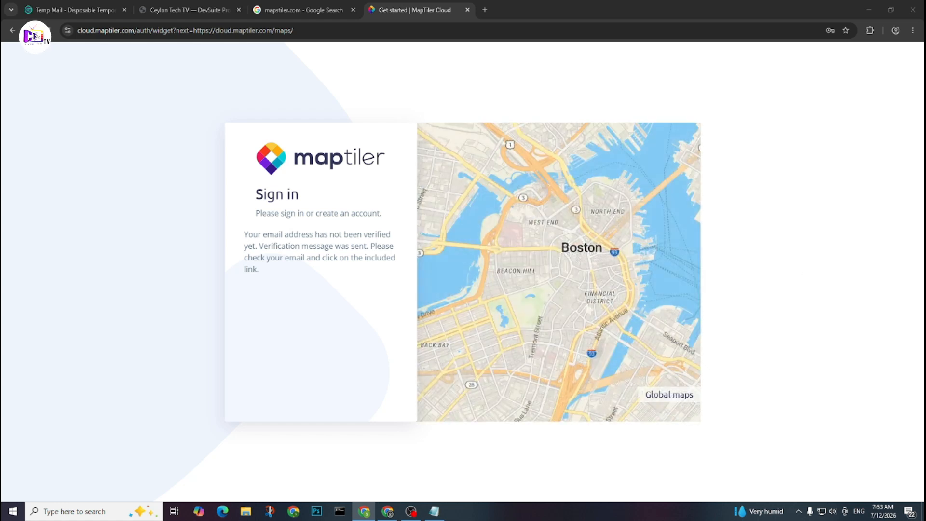
left_click(583, 30)
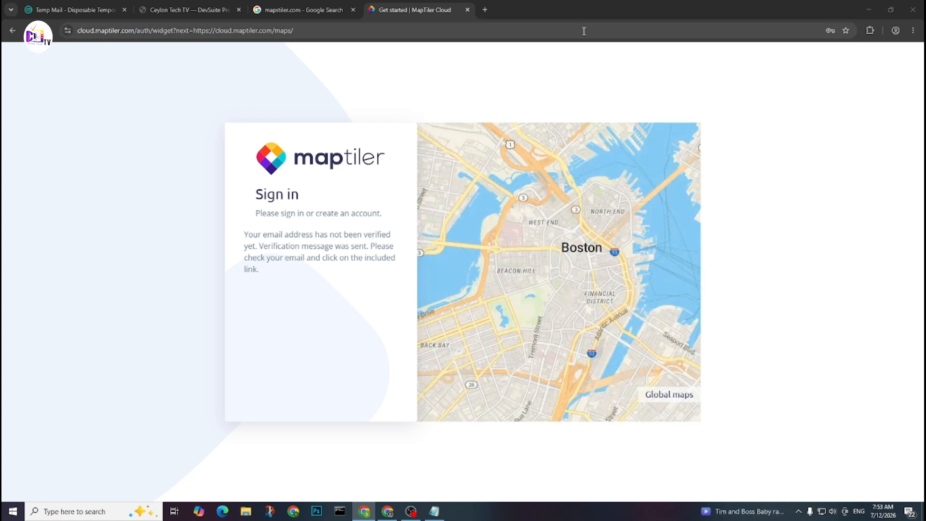
- Open the copied e-mail verification link, and load the cloud.maptiler.com root address
key("ctrl+v")
key("Return")
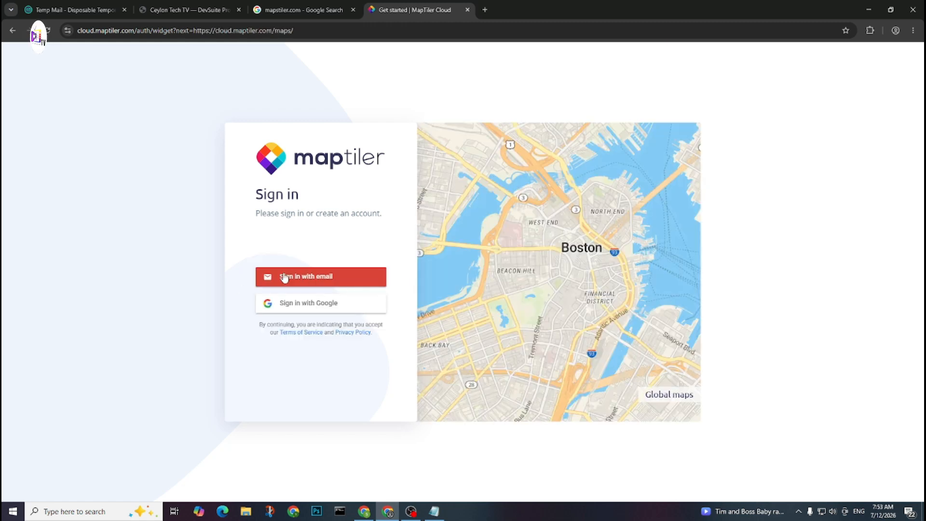
left_click(284, 277)
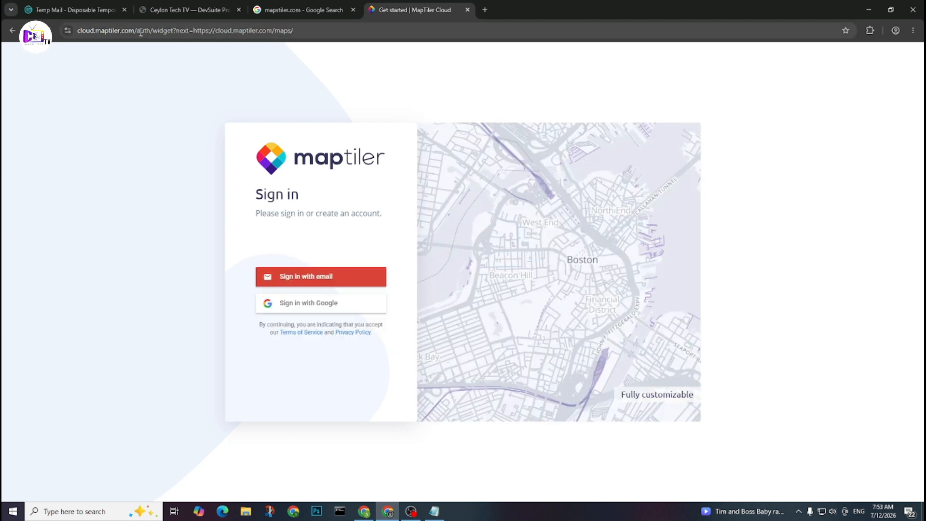
left_click_drag(137, 31, 415, 80)
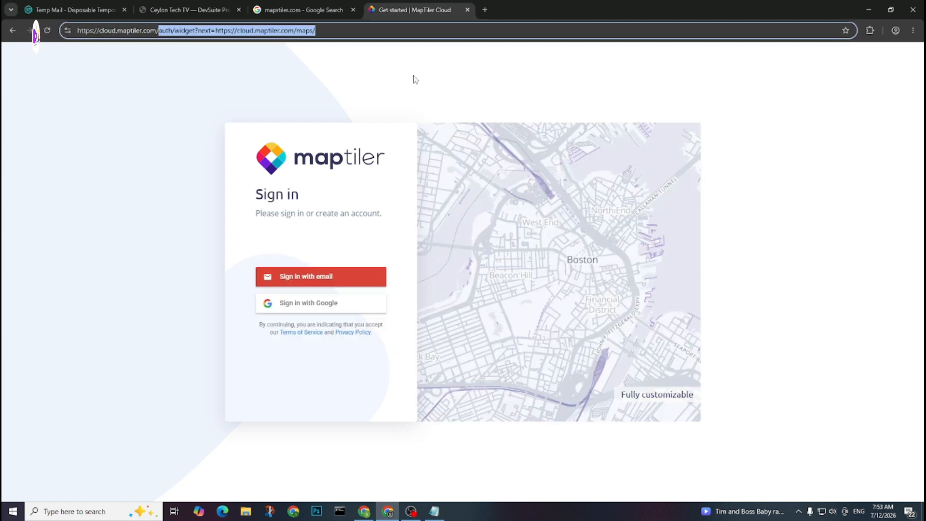
key("BackSpace")
key("Return")
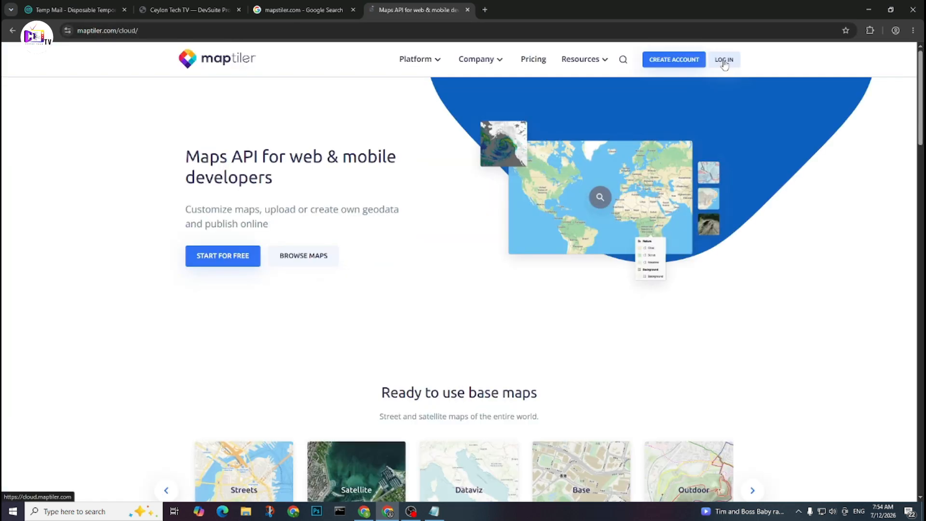
- Go to the MapTiler login, choose e-mail sign-in, enter the account's e-mail address and continue
left_click(725, 62)
left_click(331, 279)
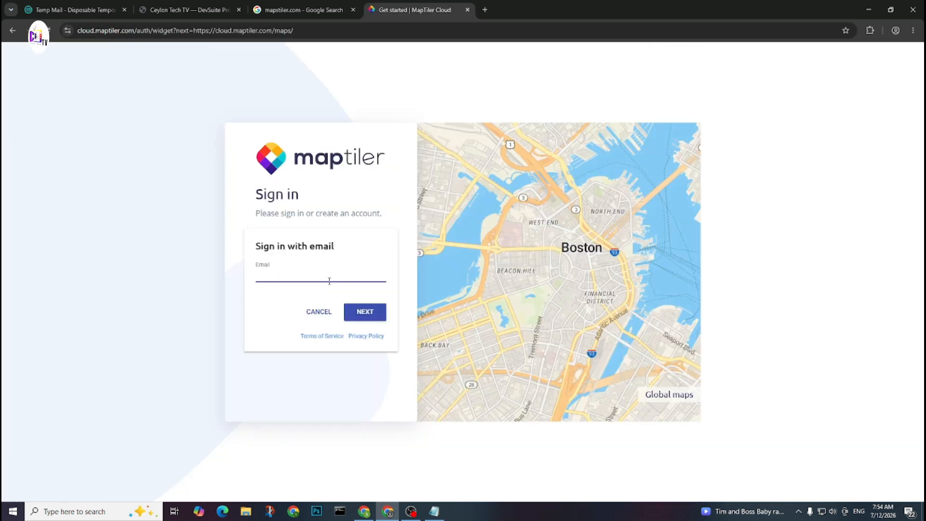
key("alt+Tab")
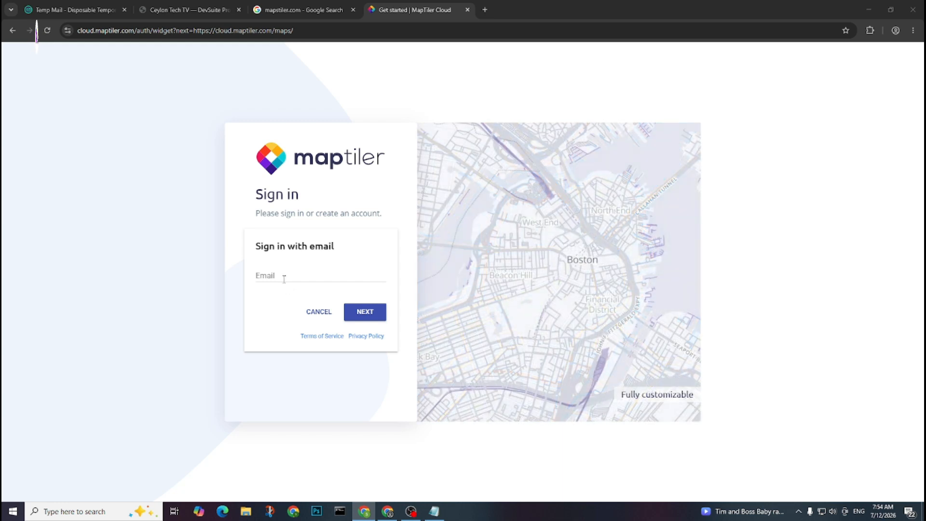
left_click(285, 275)
key("ctrl+v")
left_click(365, 311)
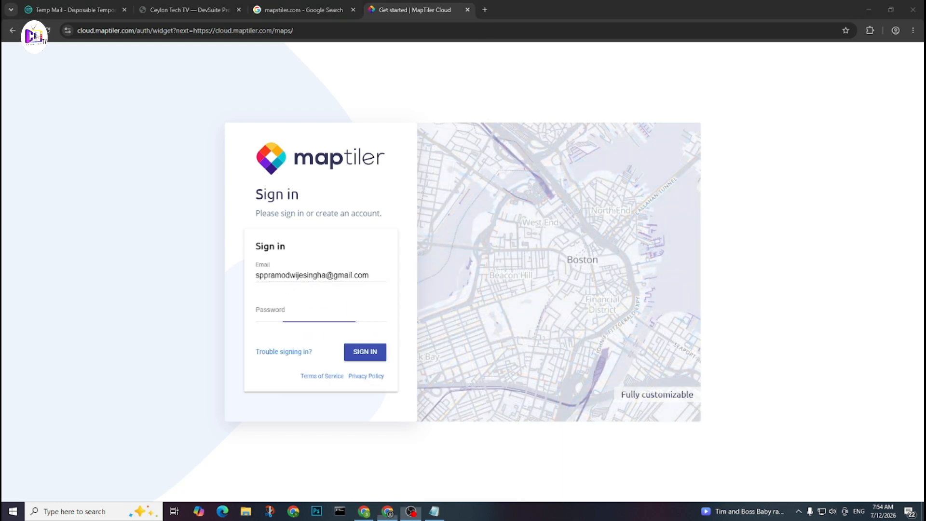
- Enter the account password and sign in to MapTiler Cloud
key("ctrl+v")
left_click(355, 350)
left_click(347, 316)
key("ctrl+a")
key("ctrl+v")
left_click(362, 355)
- Dismiss the role questionnaire and take a brief look at the product switcher
left_click(819, 181)
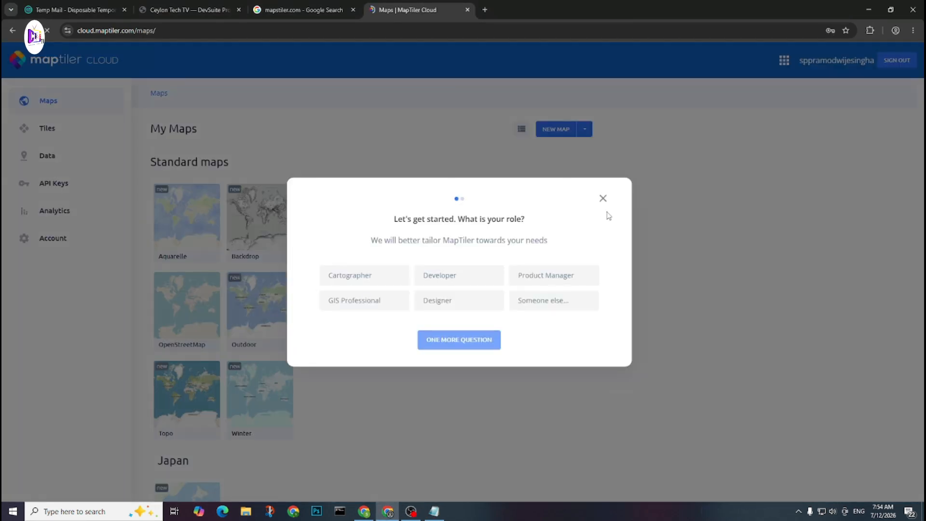
left_click(602, 200)
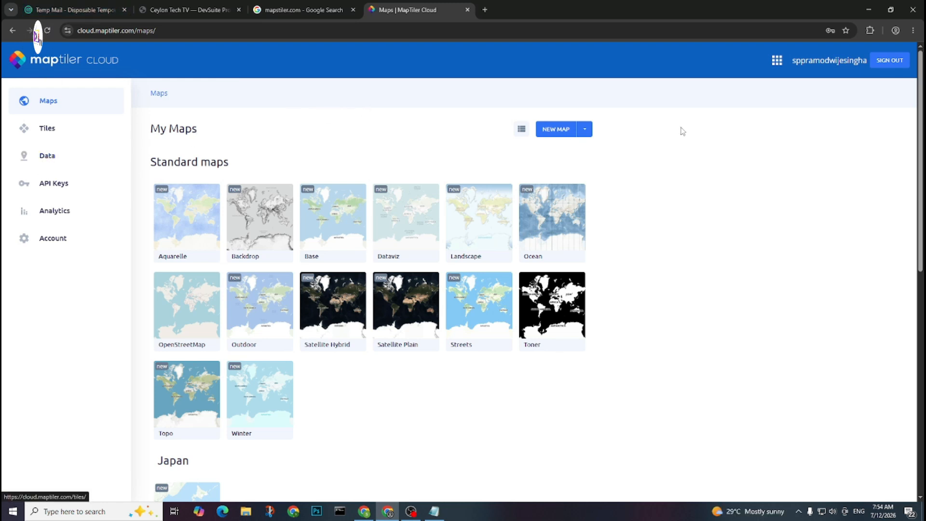
left_click(777, 60)
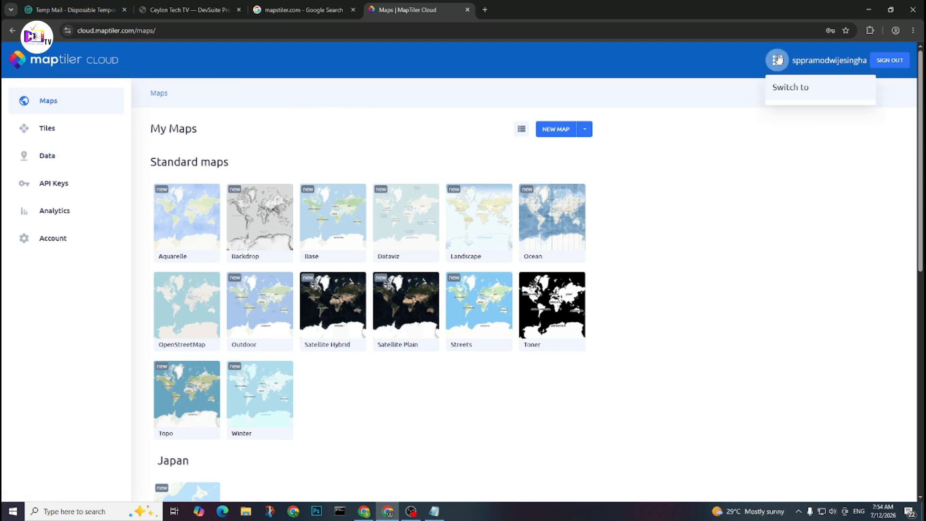
left_click(684, 129)
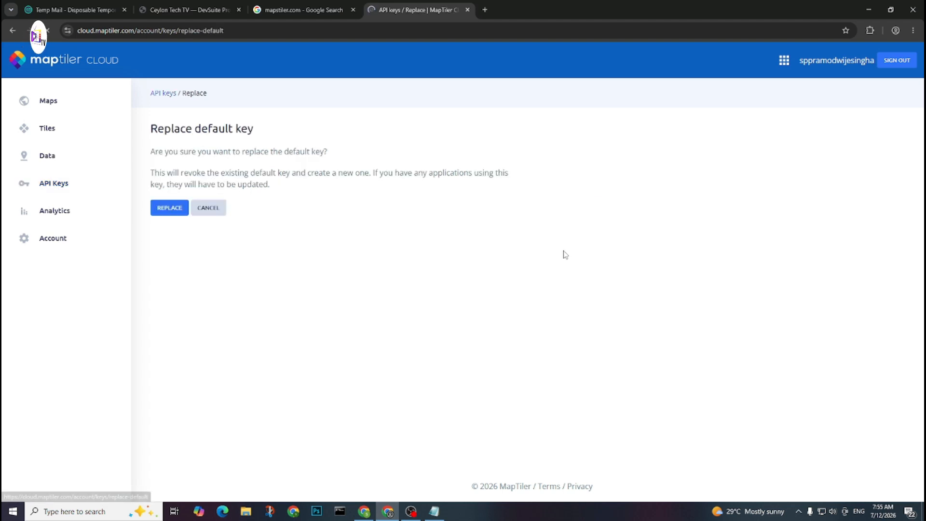
- Confirm replacing the default API key and select the replacement key's text
left_click(164, 211)
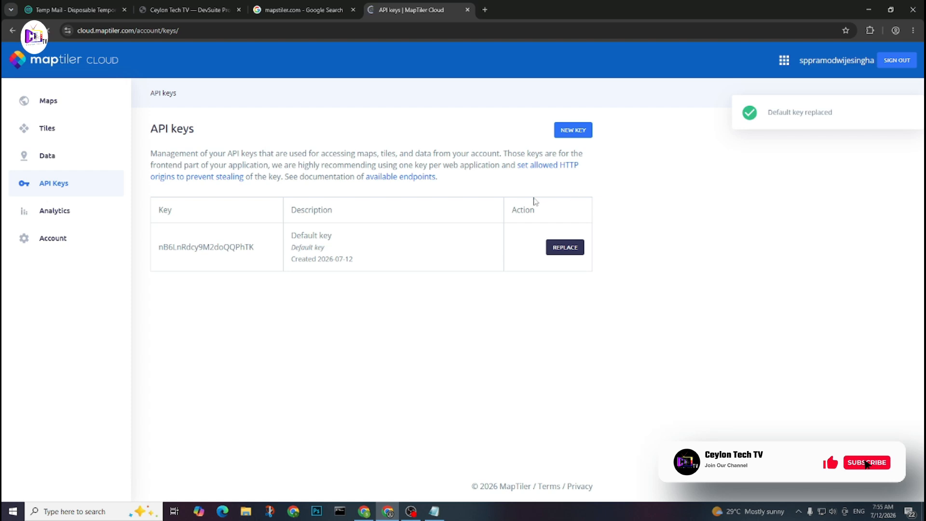
left_click_drag(260, 249, 155, 255)
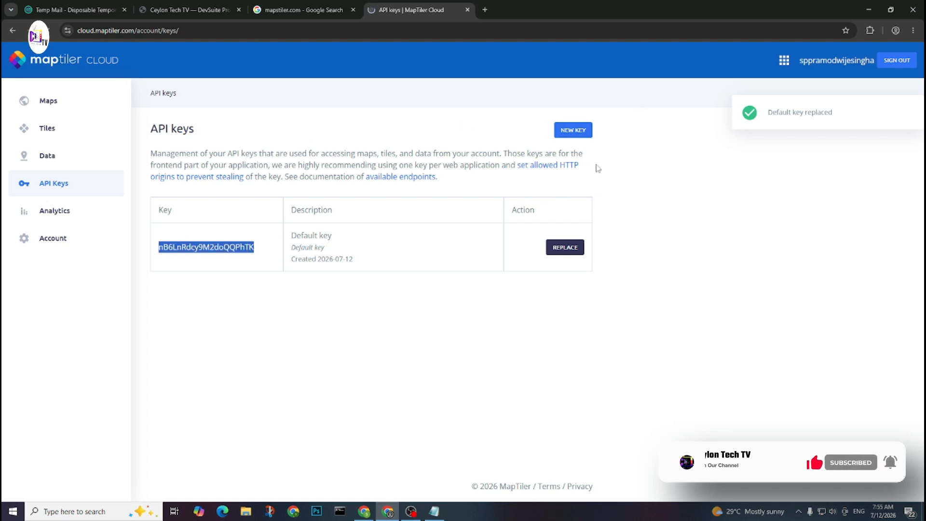
left_click(573, 131)
left_click(191, 172)
left_click(191, 229)
scroll(257, 257, "down", 1)
left_click(180, 247)
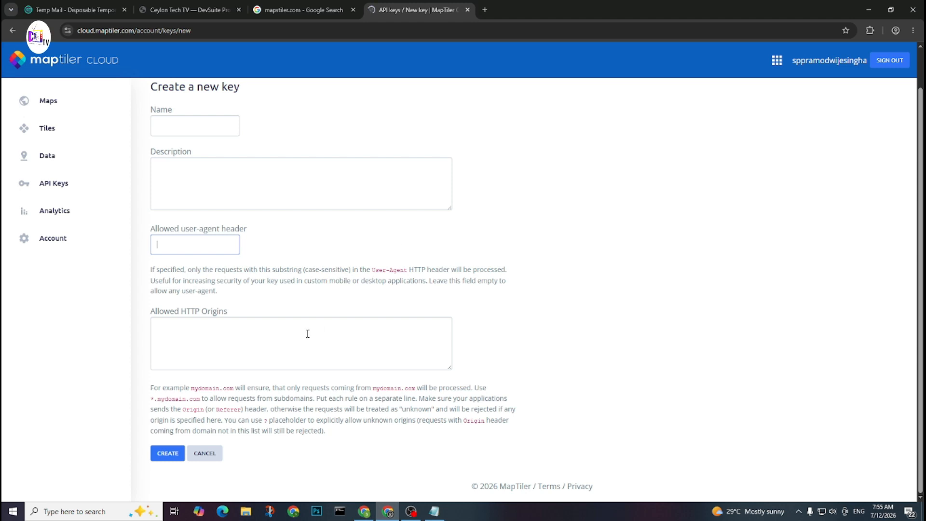
left_click(264, 344)
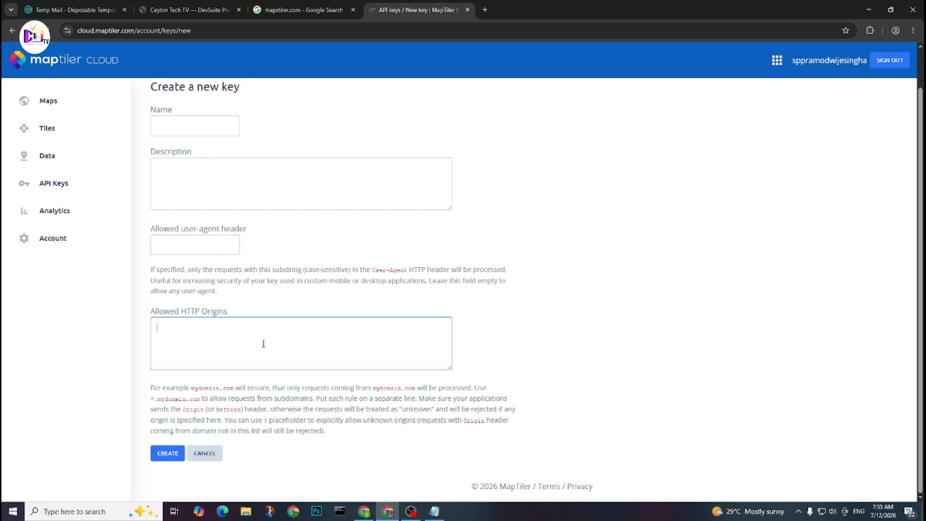
left_click(206, 456)
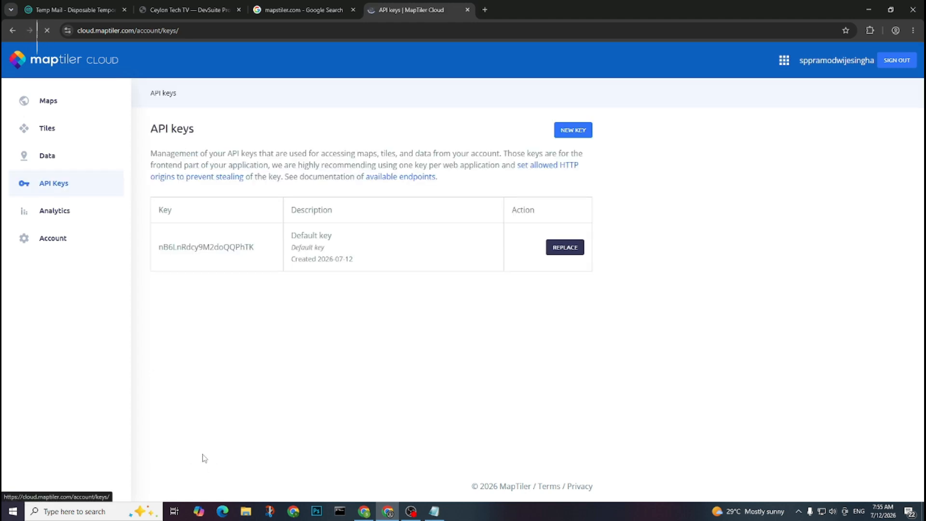
- Create a new API key named "new api key" with the other fields left empty
left_click(580, 138)
left_click(185, 174)
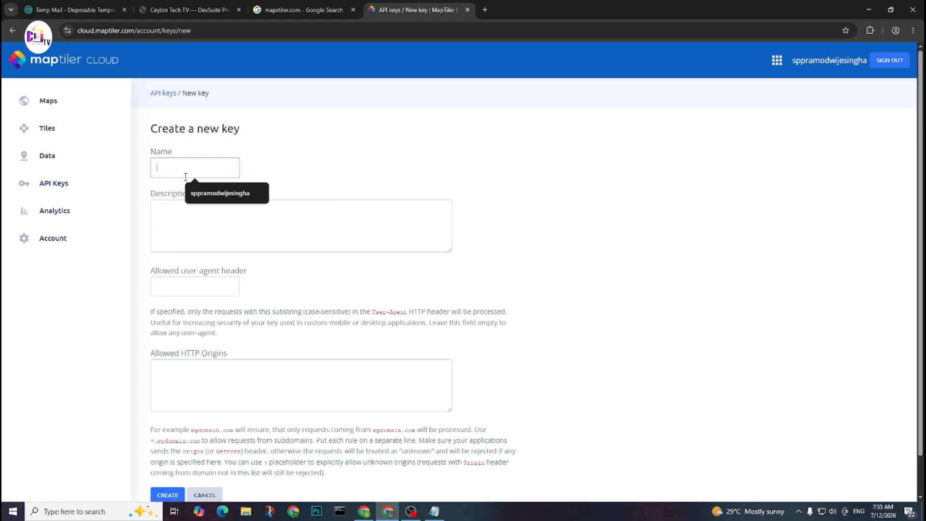
type("new api ke")
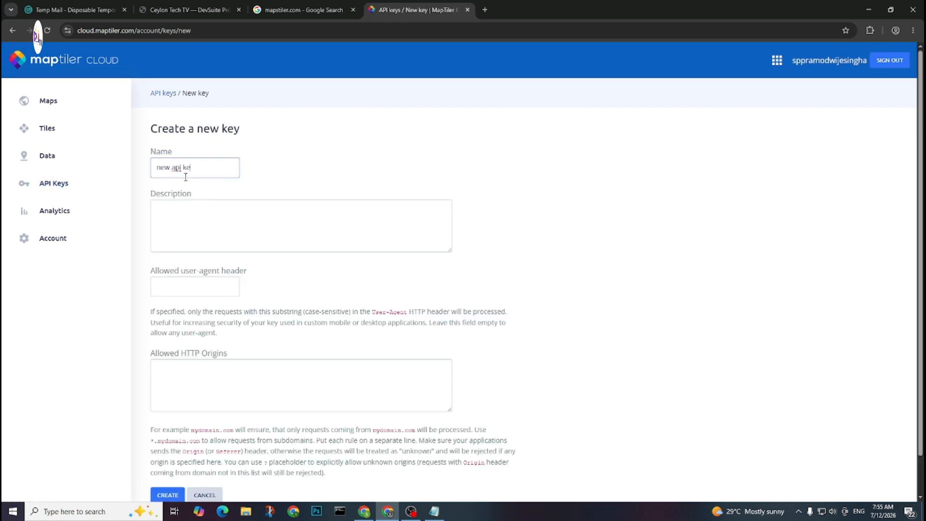
scroll(400, 314, "down", 1)
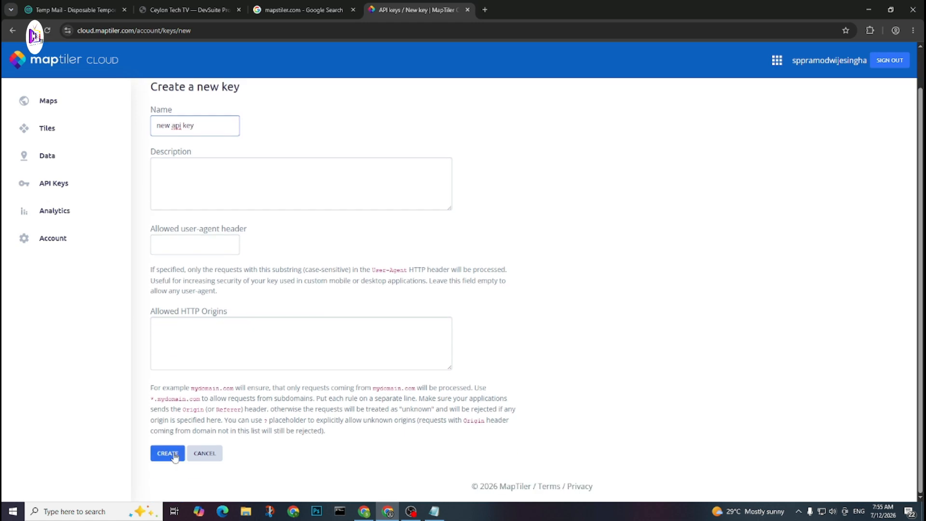
left_click(169, 454)
- Select the text of the API key values in the key list
left_click_drag(254, 247, 145, 253)
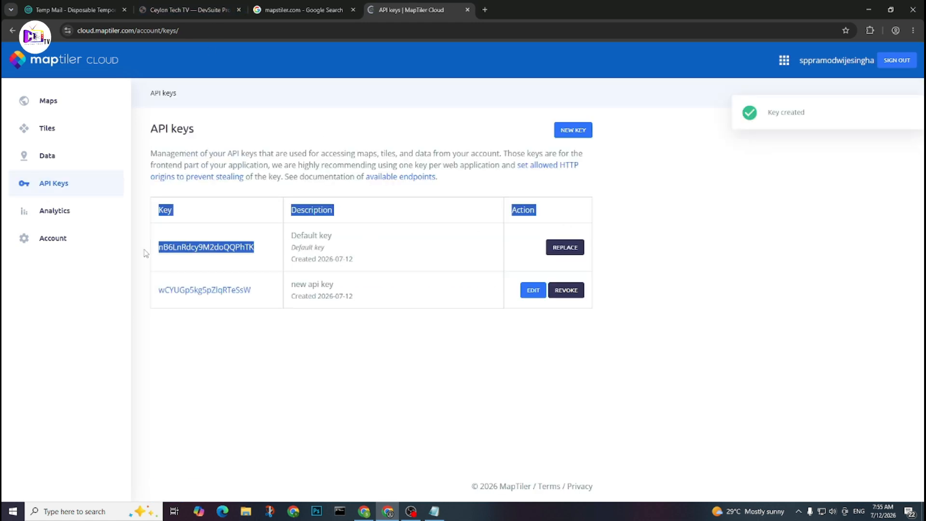
left_click(312, 309)
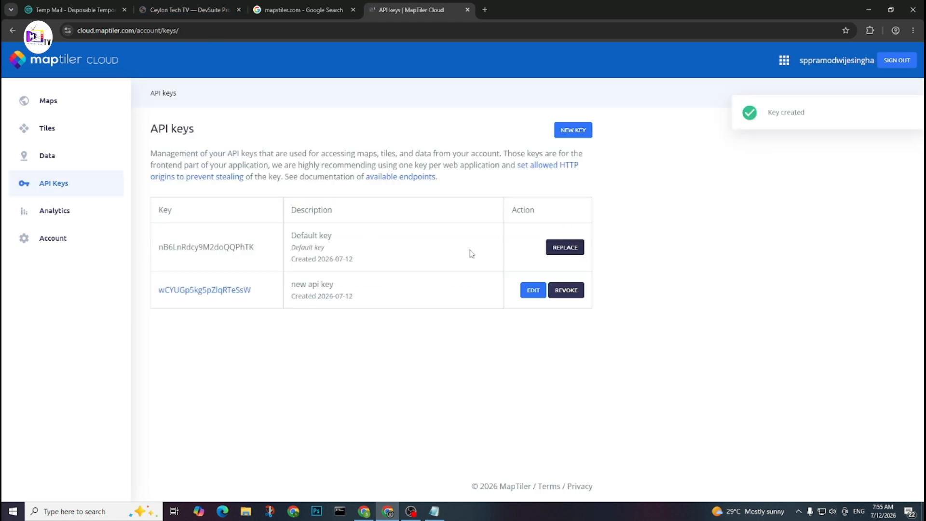
left_click_drag(365, 255, 178, 250)
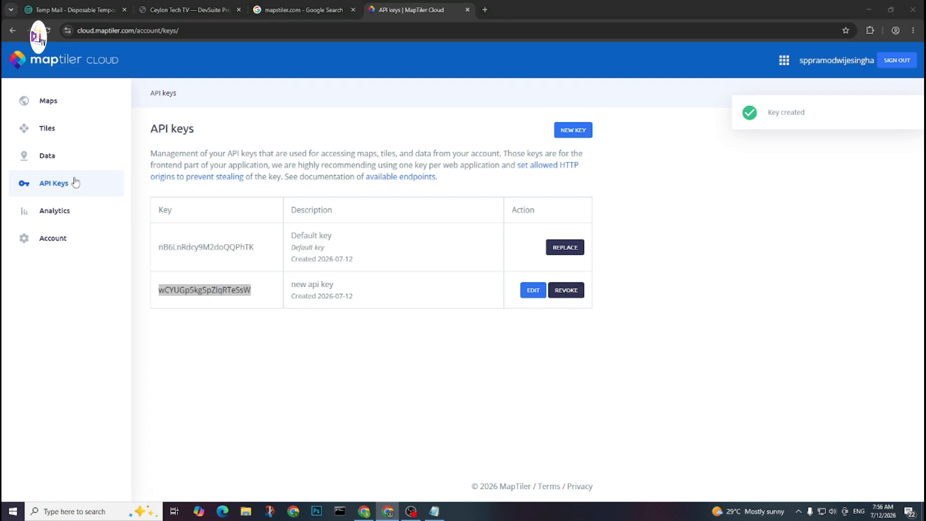
- Look through the Data section, the tiles catalogue and the standard maps of the account
left_click(72, 162)
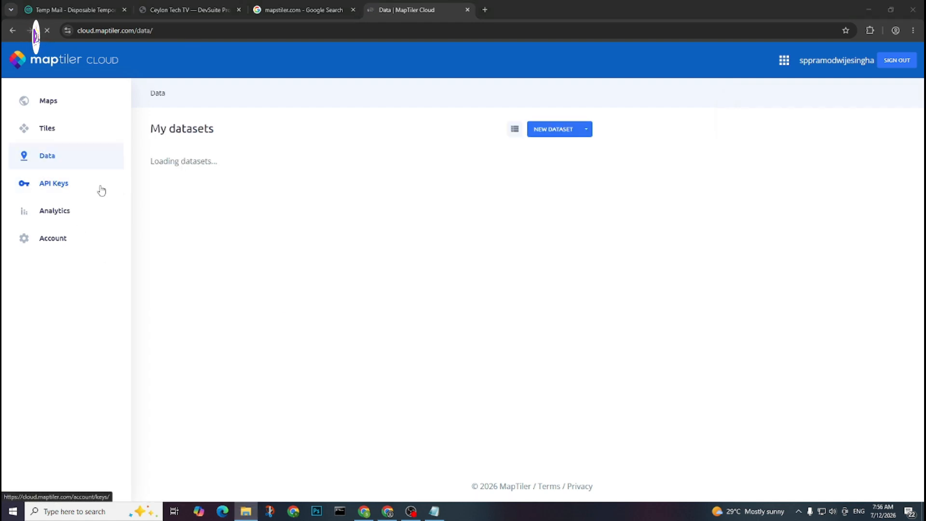
left_click(570, 131)
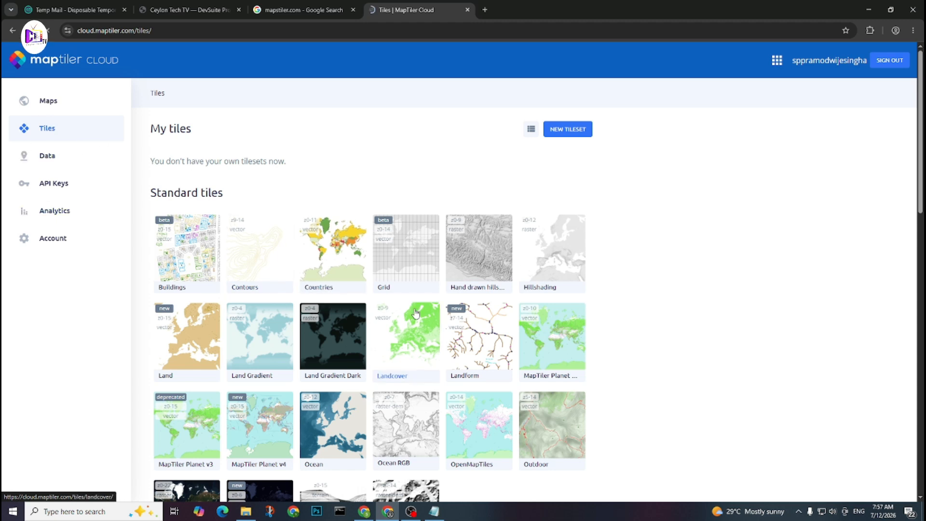
scroll(416, 312, "down", 5)
scroll(415, 312, "down", 10)
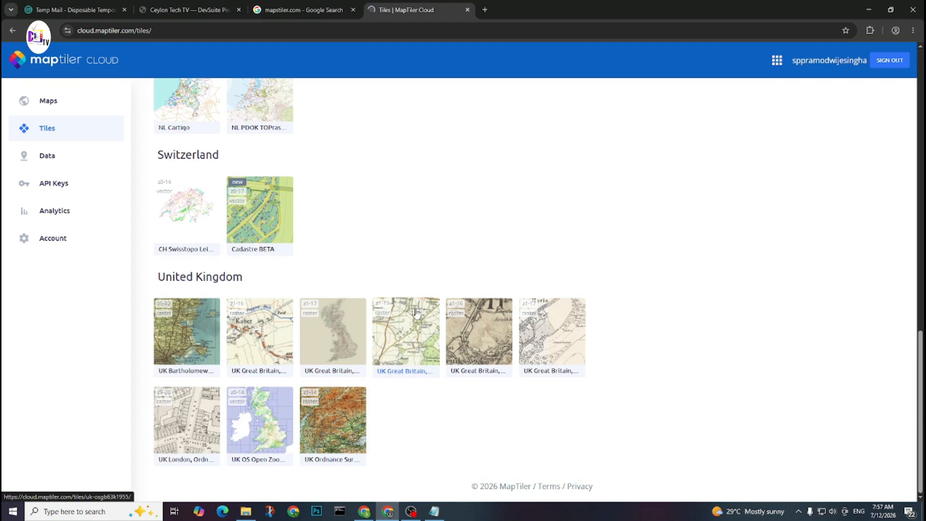
scroll(415, 312, "up", 10)
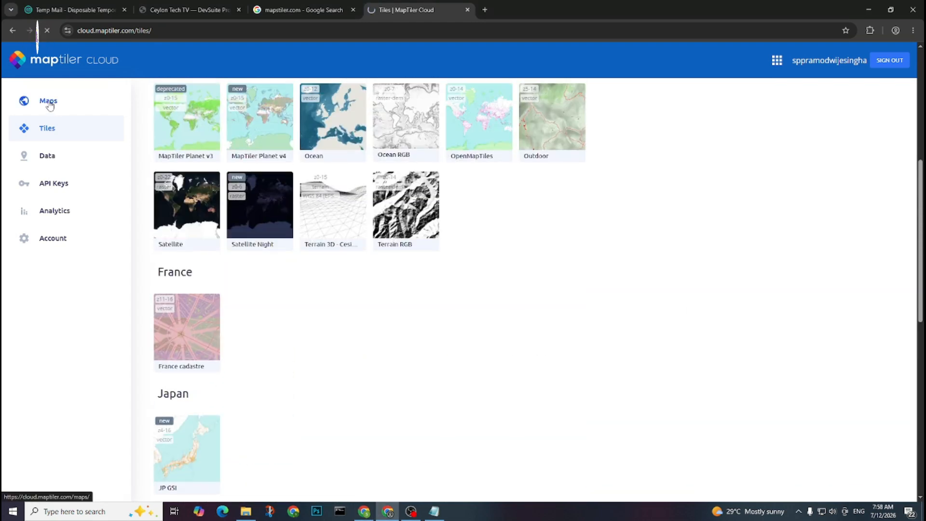
left_click(51, 102)
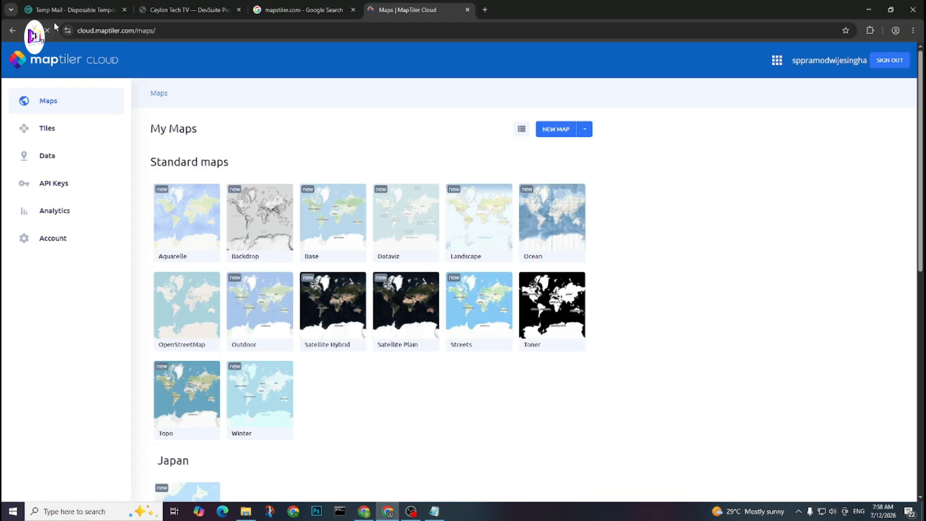
scroll(242, 140, "down", 10)
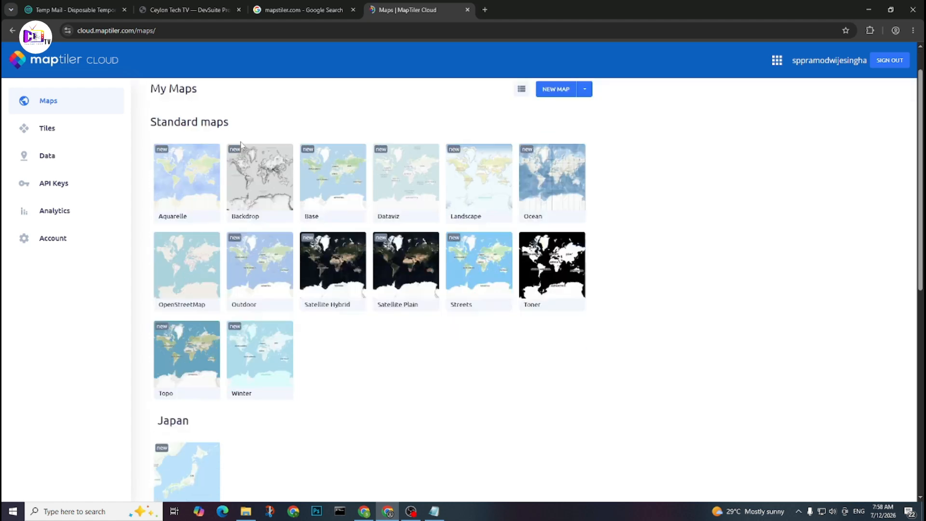
scroll(242, 140, "up", 10)
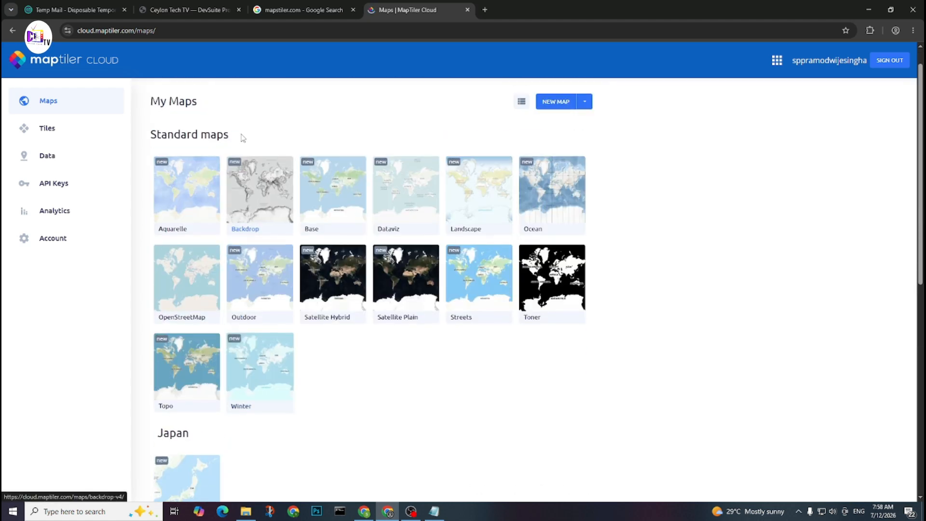
- Browse the Simple, Navigation, Terrain and Others basemap categories for a new map, then close the picker
left_click(561, 132)
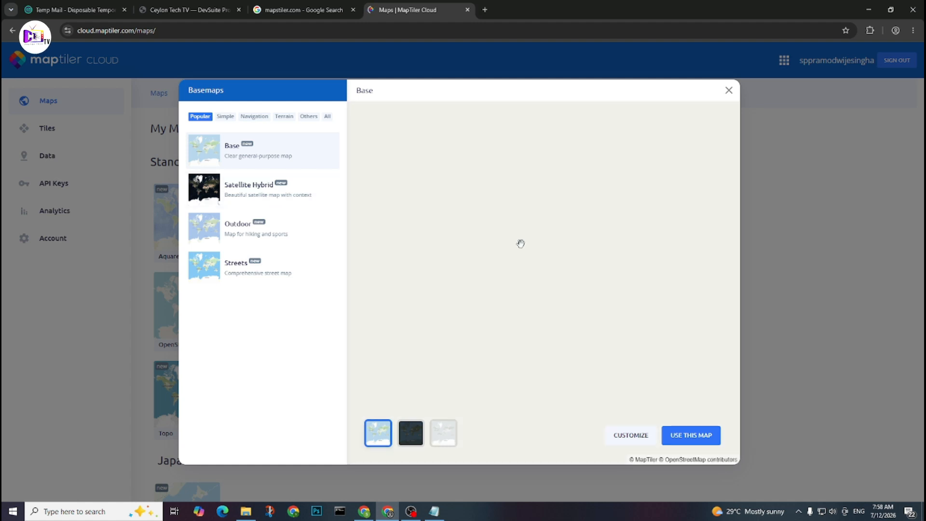
left_click(226, 117)
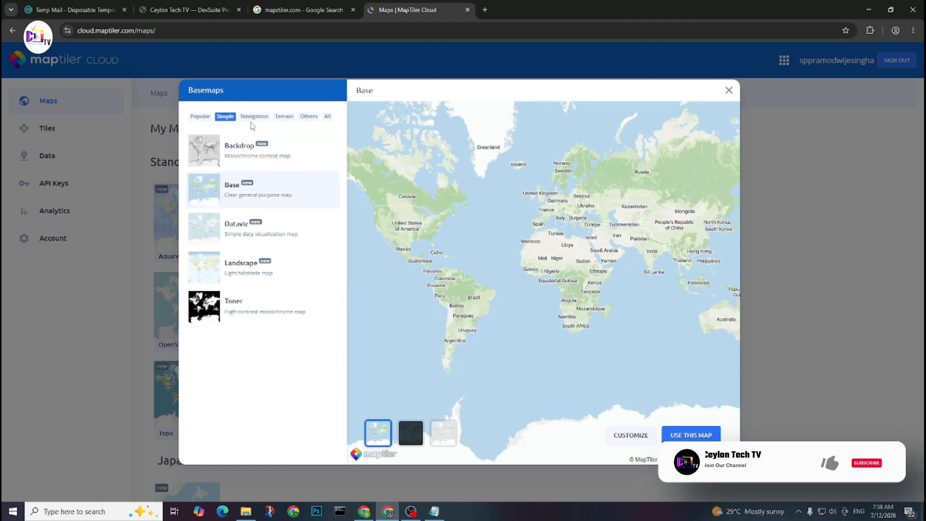
left_click(254, 117)
left_click(285, 118)
left_click(308, 117)
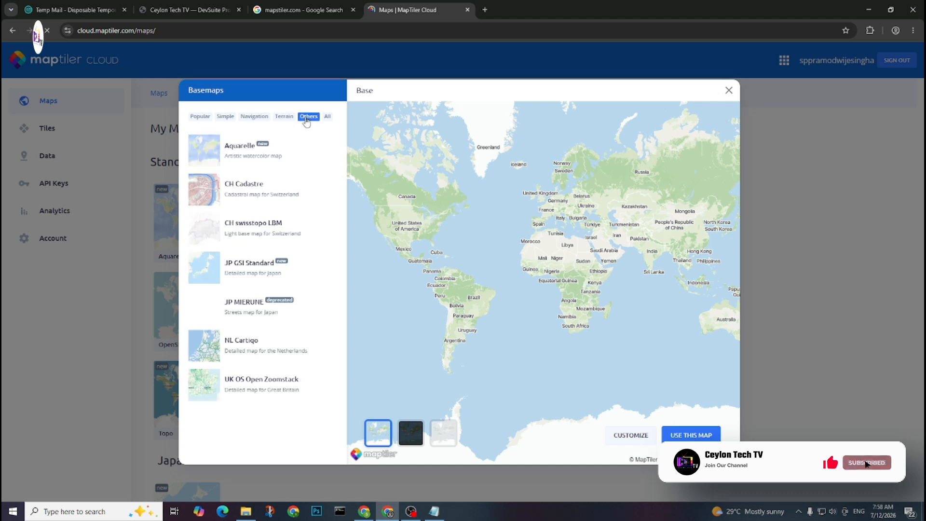
left_click(172, 258)
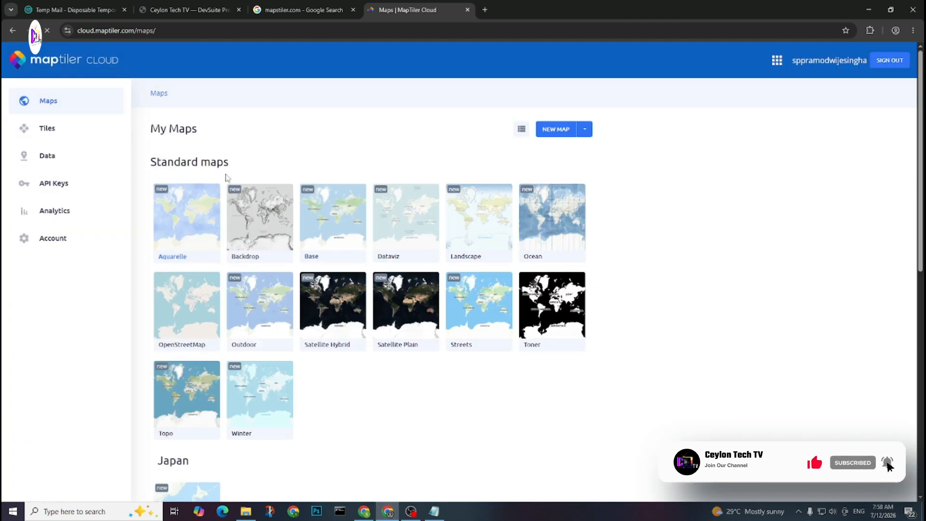
- Start a new map again, view the Simple and Navigation basemaps, and inspect Sri Lanka in the Base preview
left_click(555, 128)
left_click(234, 117)
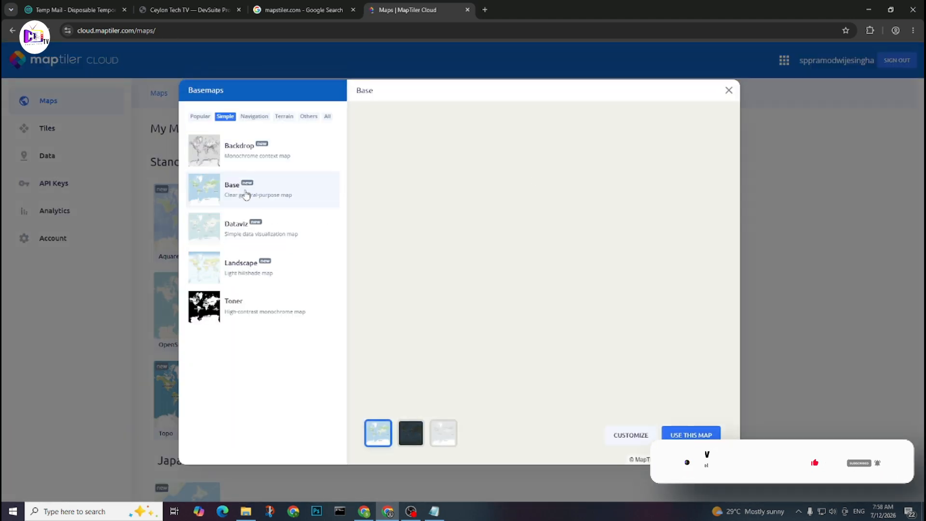
left_click(254, 116)
scroll(549, 262, "up", 3)
scroll(549, 262, "up", 10)
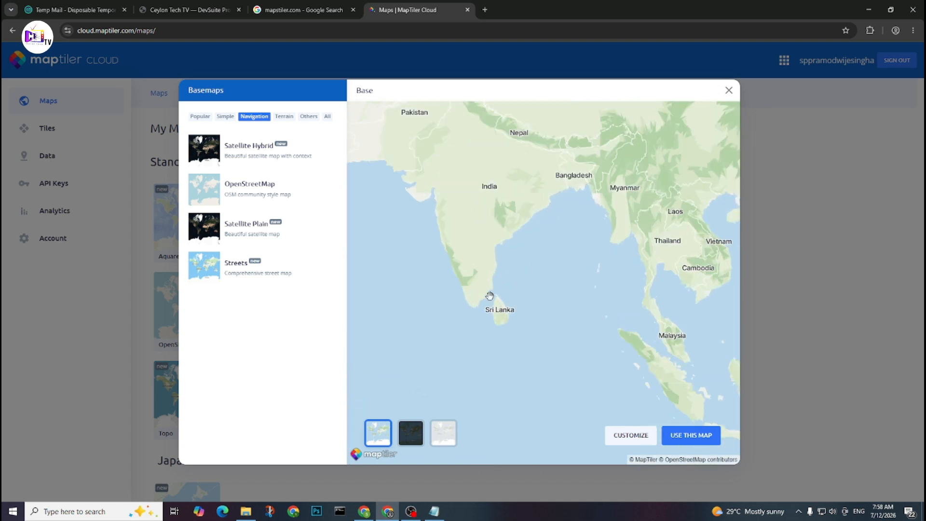
- Inspect Sri Lanka in the Base map preview, switch it to the Dark variant and open the map for customizing
scroll(553, 291, "up", 3)
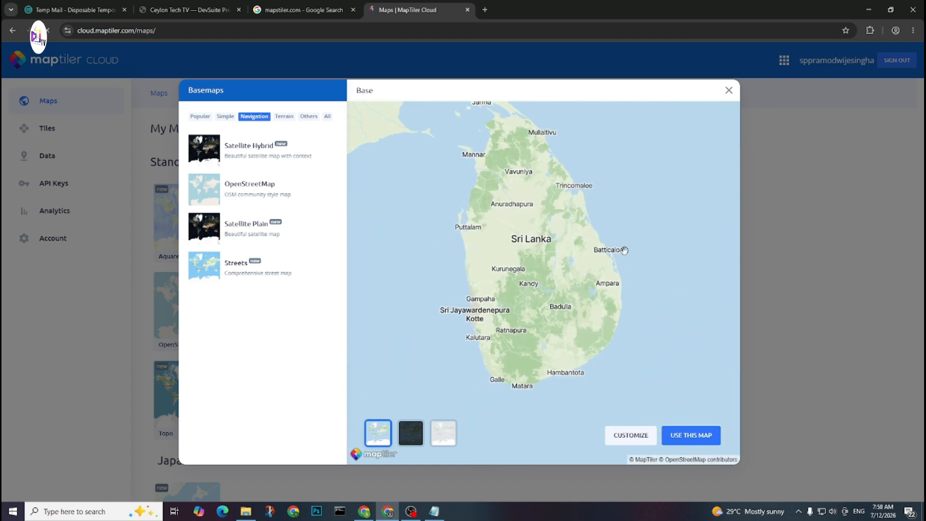
left_click_drag(532, 282, 576, 271)
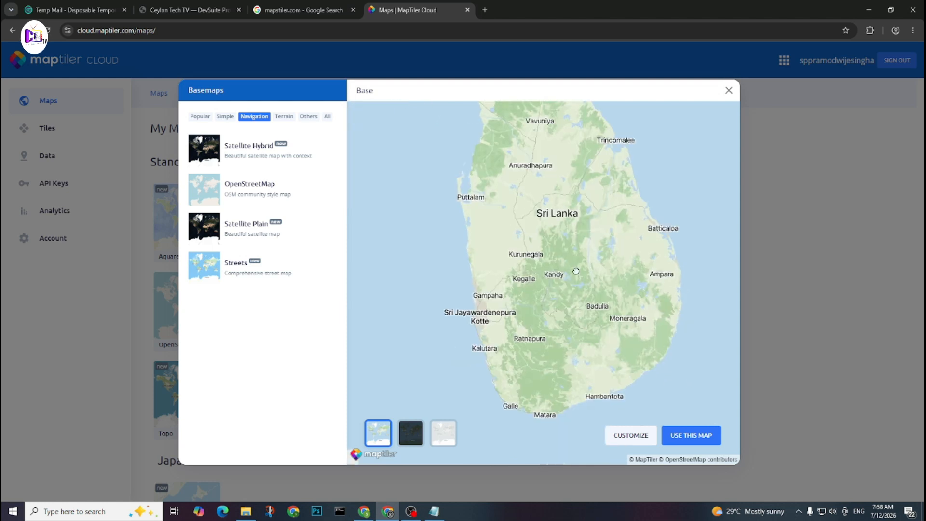
left_click(414, 443)
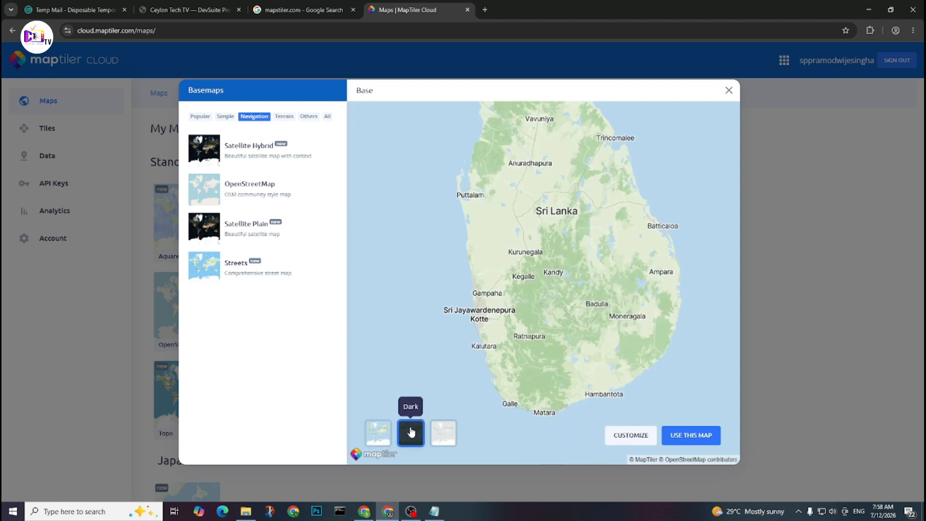
scroll(573, 277, "up", 3)
left_click(636, 443)
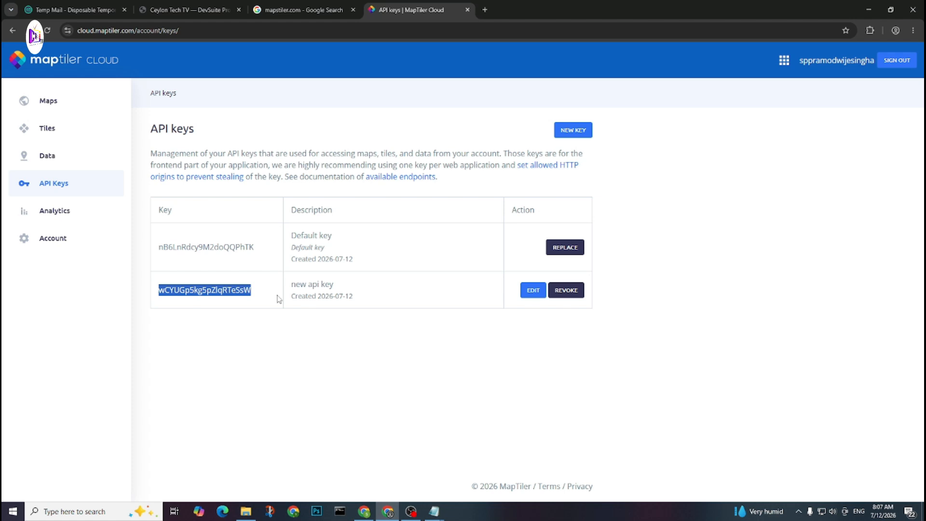
- In DevSuite Pro, paste the MapTiler API key as MAPTILER_CLOUD_KEY in the Credentials Vault and mount the environment variables
left_click(156, 6)
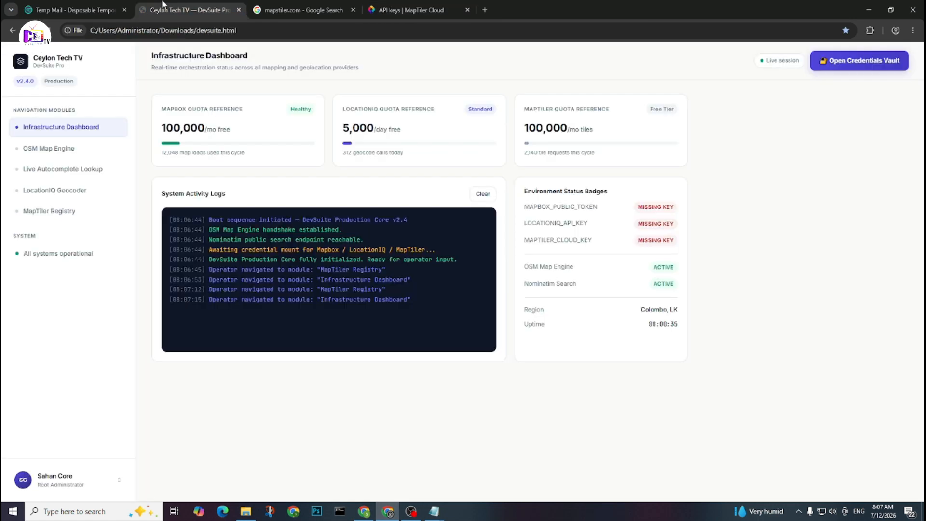
left_click(78, 211)
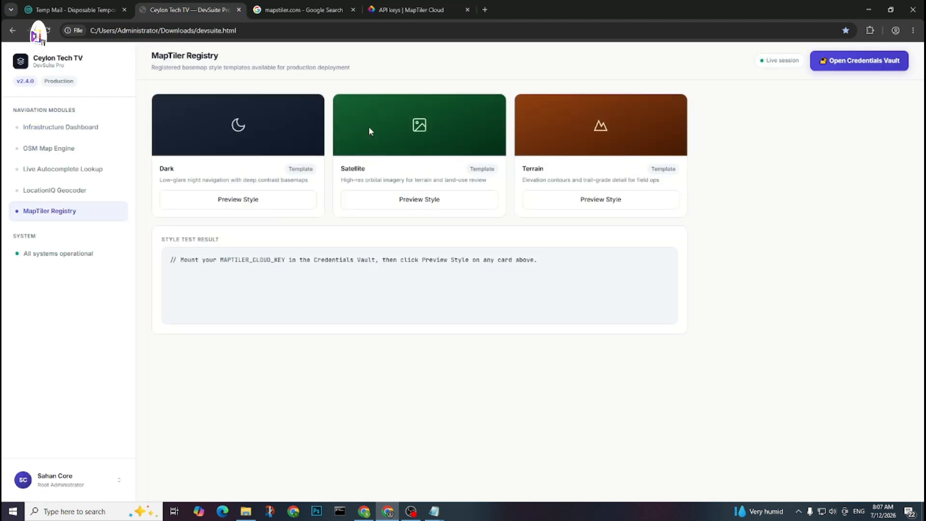
left_click(41, 127)
left_click(851, 62)
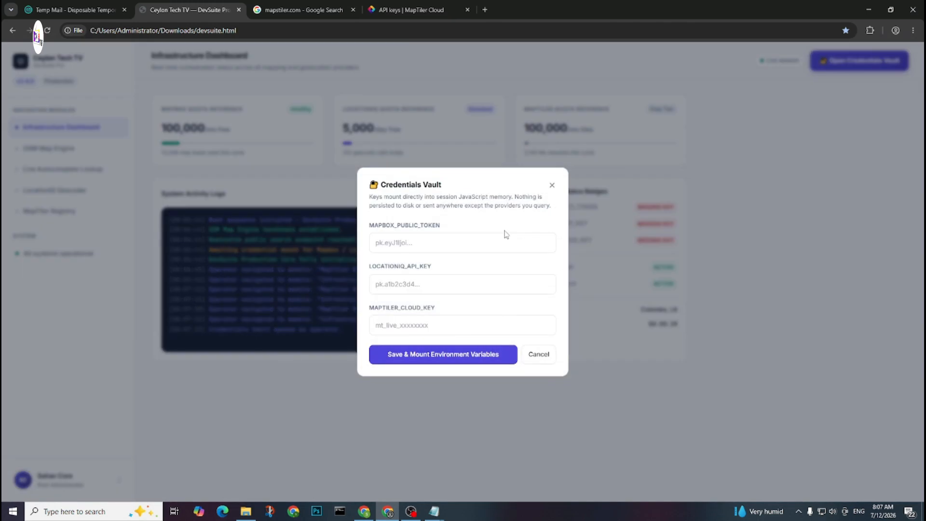
left_click(427, 323)
key("ctrl+v")
left_click(437, 354)
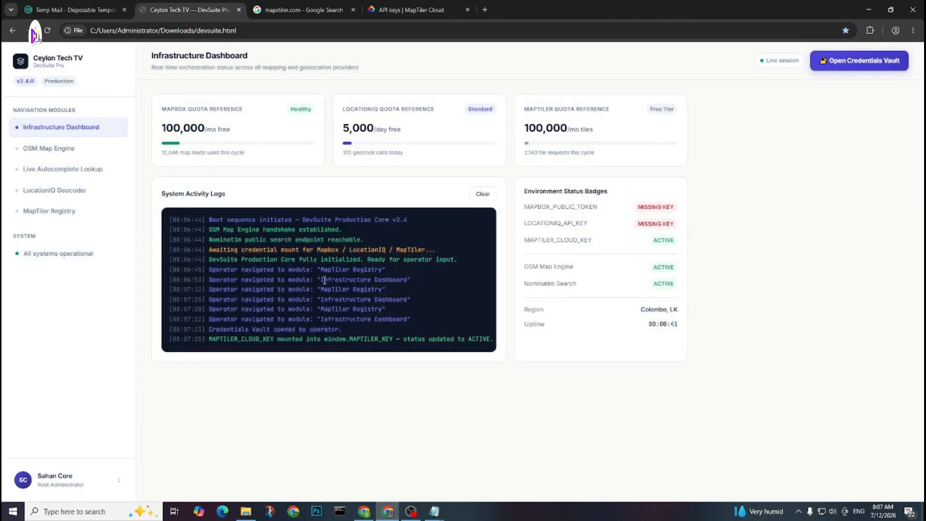
- Test the Dark style template in the MapTiler Registry and highlight the style test result text
left_click(89, 215)
left_click(268, 206)
left_click_drag(171, 260, 224, 261)
left_click_drag(174, 290, 169, 260)
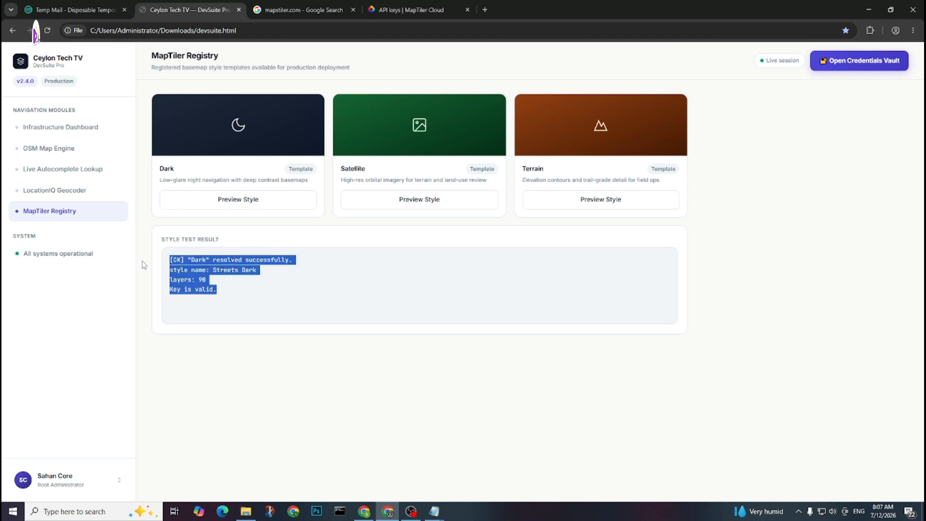
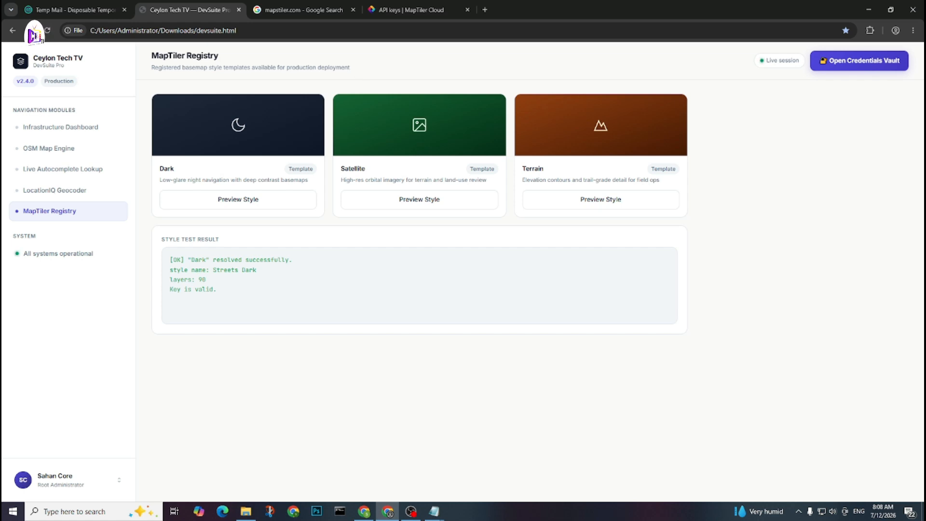
- Open a new browser tab
left_click(485, 10)
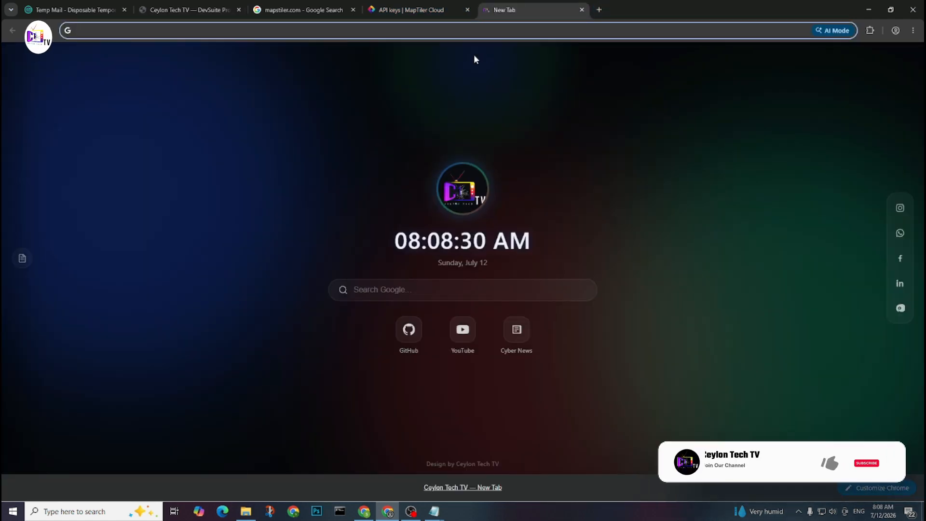